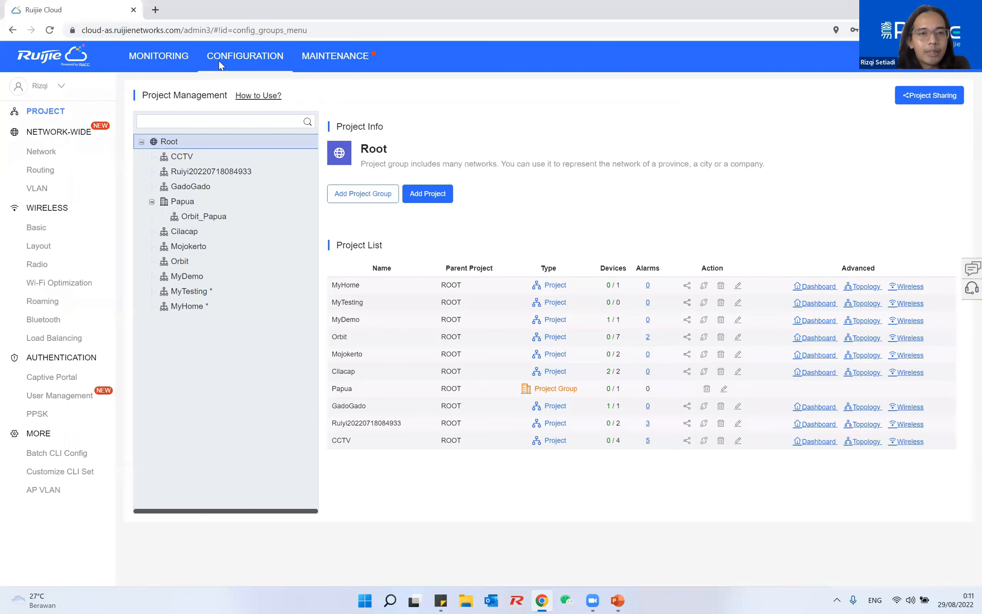
# Start a new project named Hotel_California with the Hotel scenario and a management password
pyautogui.click(426, 192)
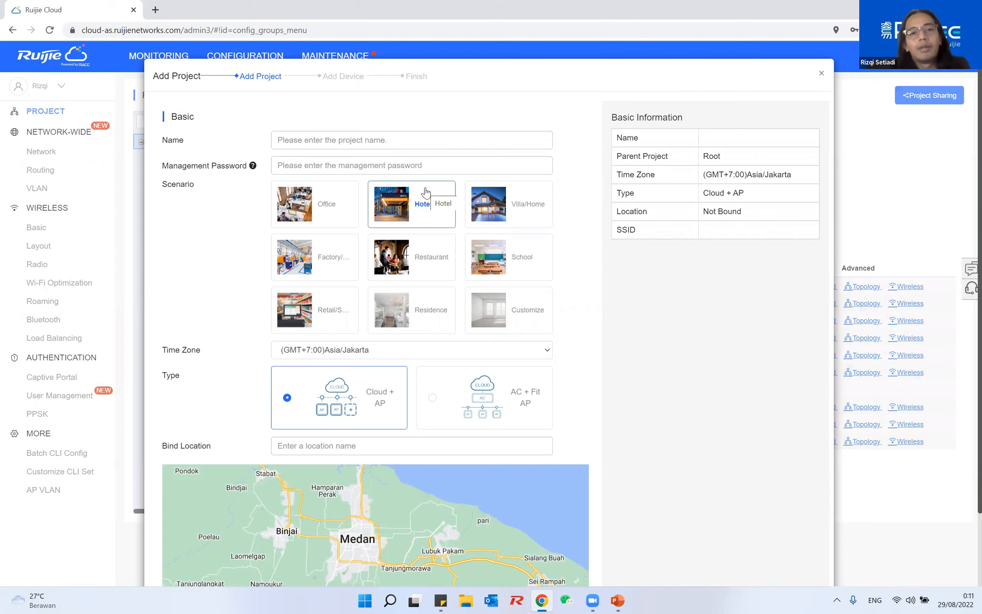
pyautogui.click(363, 140)
pyautogui.write('Hotel')
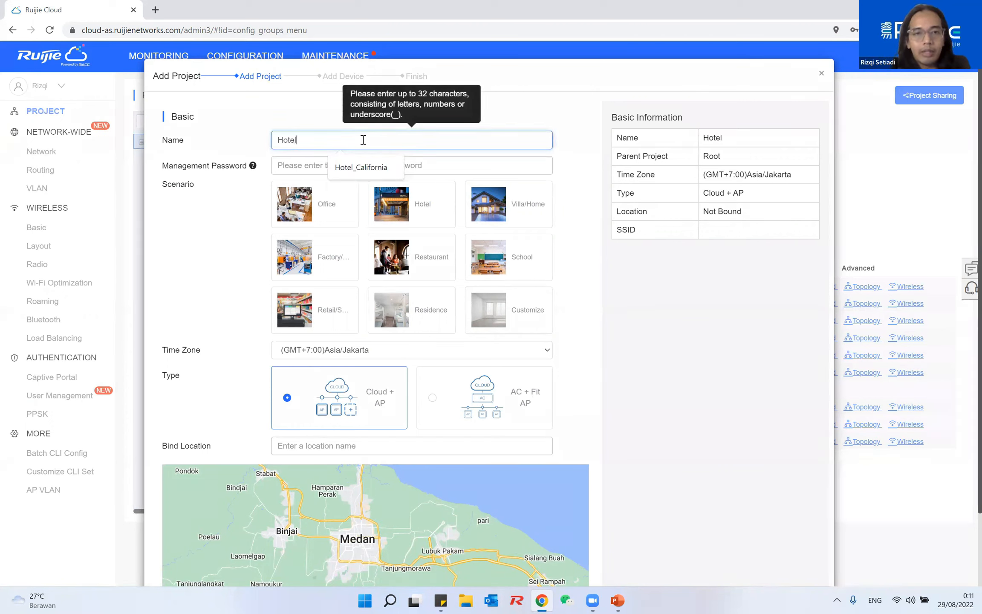
pyautogui.click(391, 172)
pyautogui.click(395, 207)
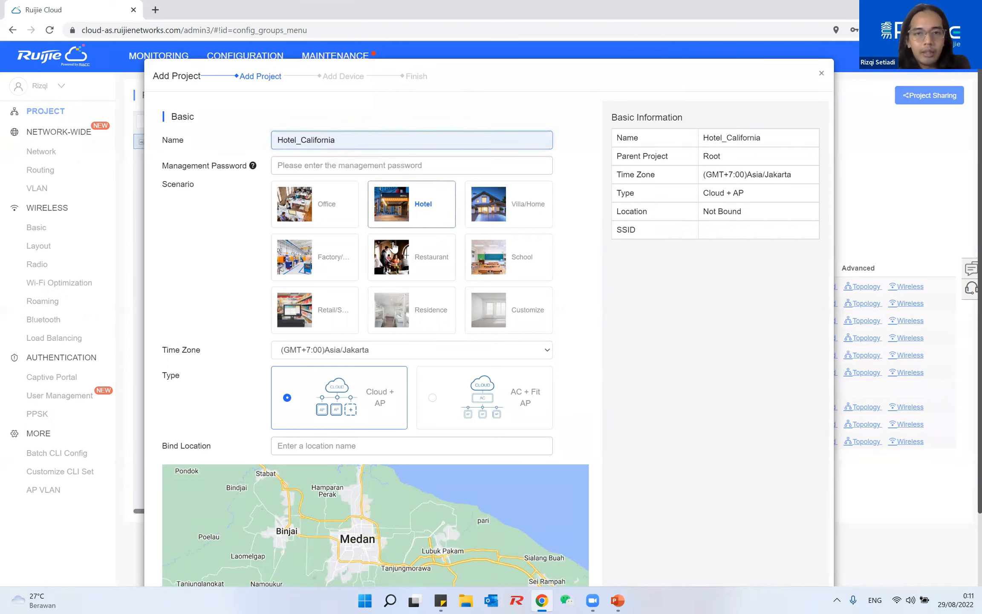
pyautogui.scroll(-2, 670, 526)
pyautogui.click(338, 81)
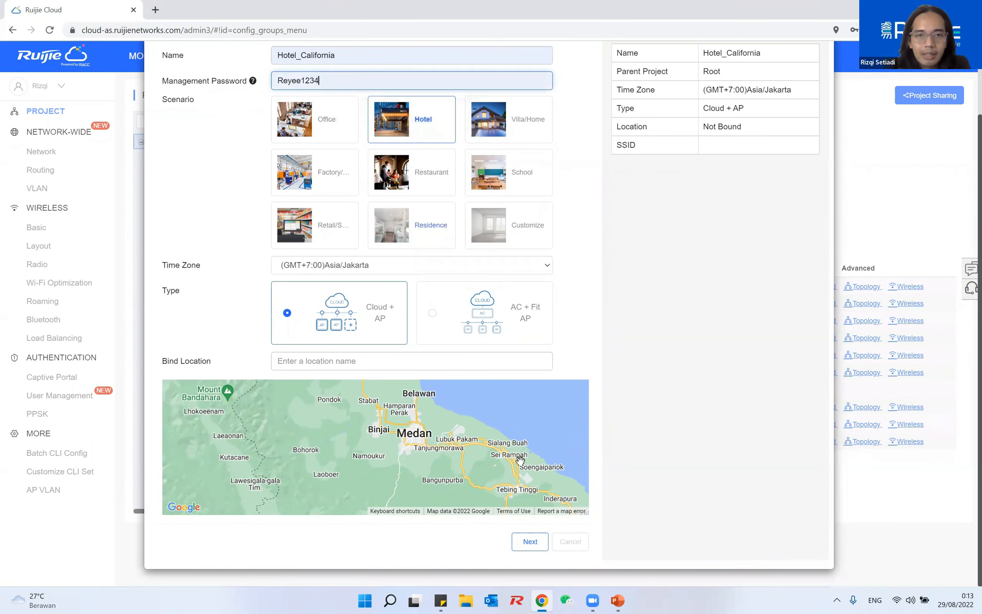
pyautogui.click(530, 542)
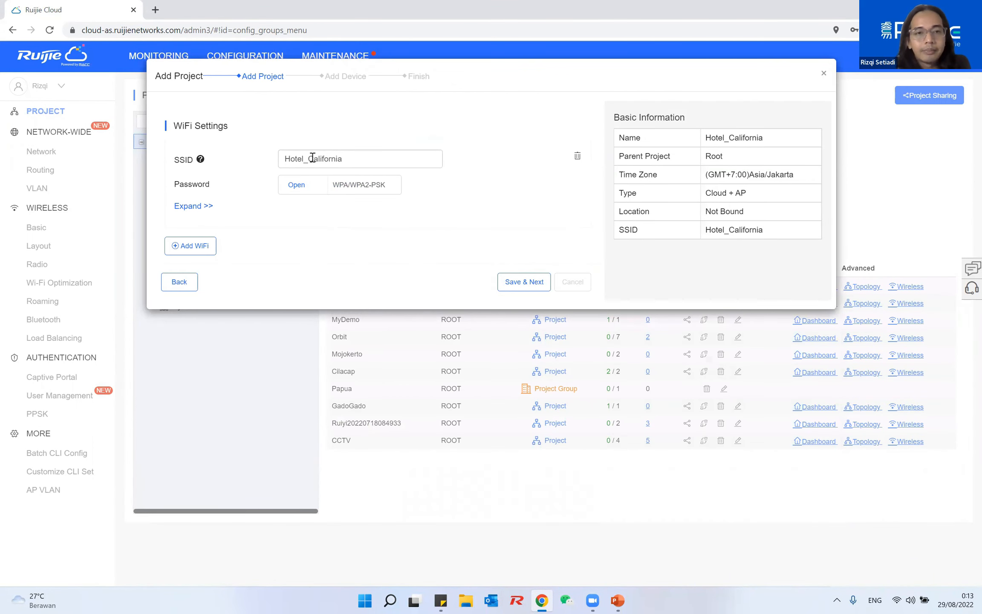
# Trim the SSID to California, finish setup, and open Hotel_California's project info
pyautogui.moveTo(309, 158); pyautogui.dragTo(284, 159)
pyautogui.press('BackSpace')
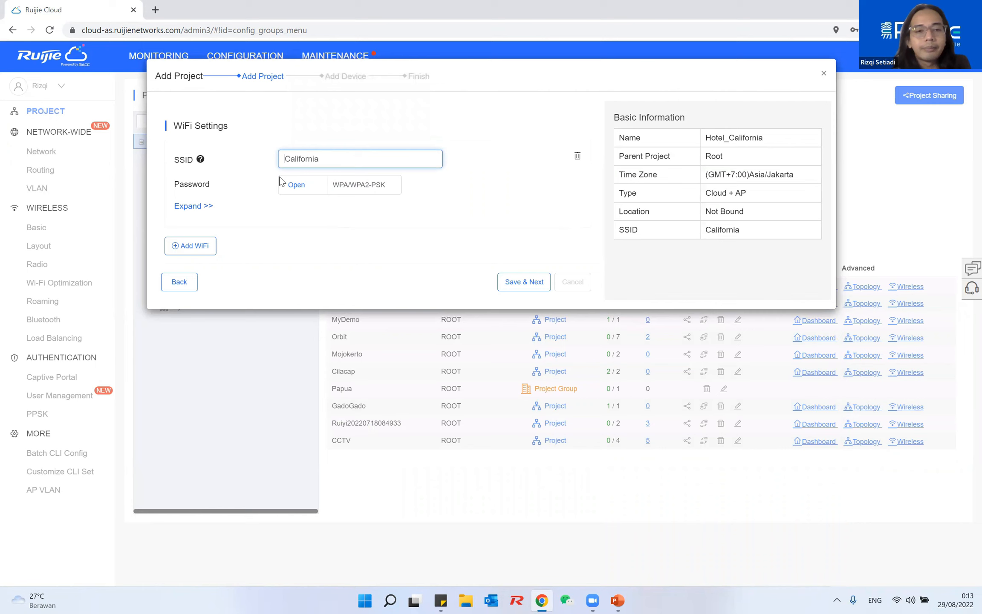
pyautogui.click(546, 282)
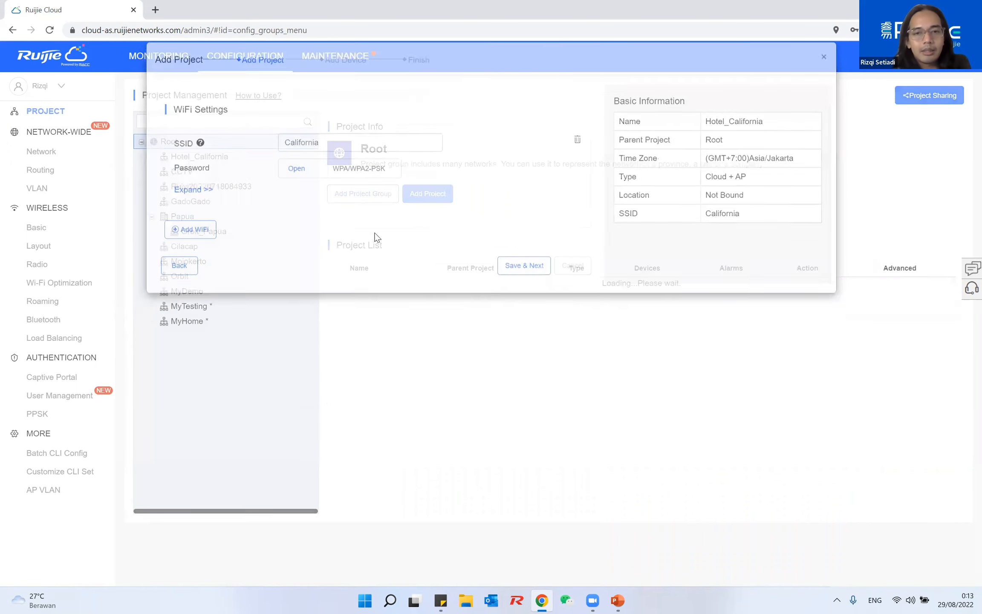
pyautogui.click(569, 391)
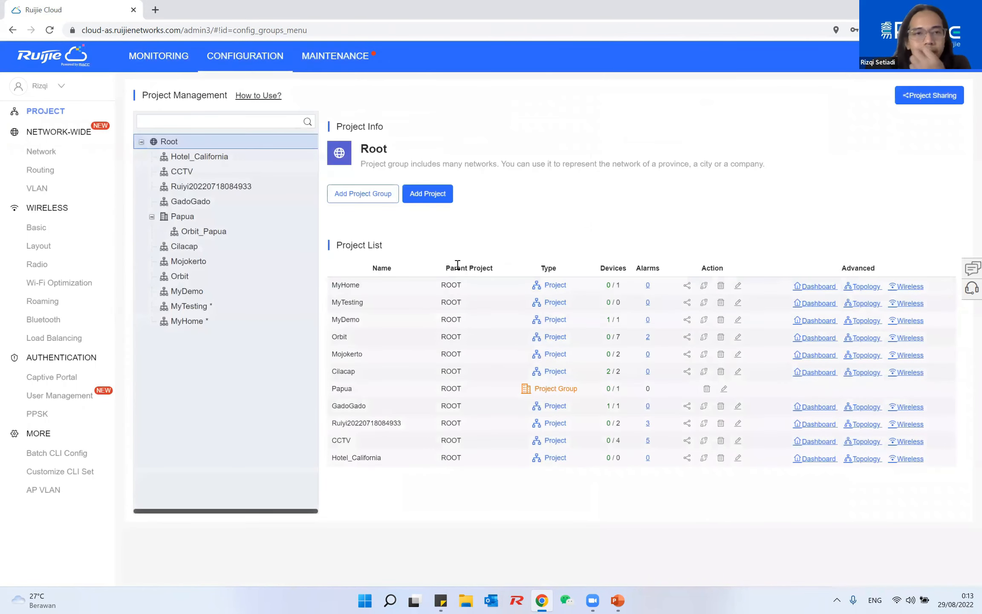
pyautogui.click(225, 166)
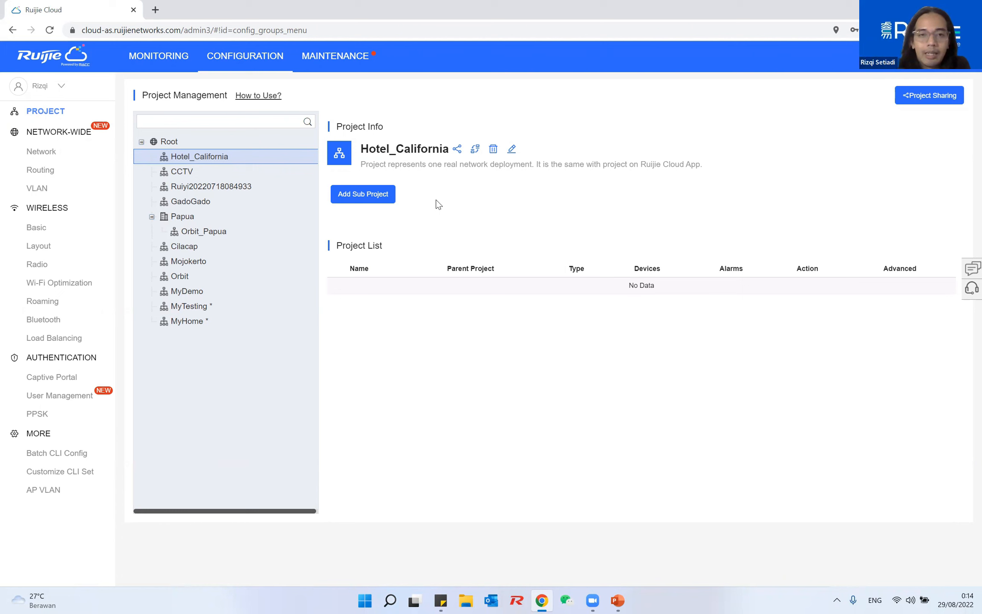
# Create sub-project AP_Koridor under Hotel_California without adding any devices
pyautogui.click(382, 195)
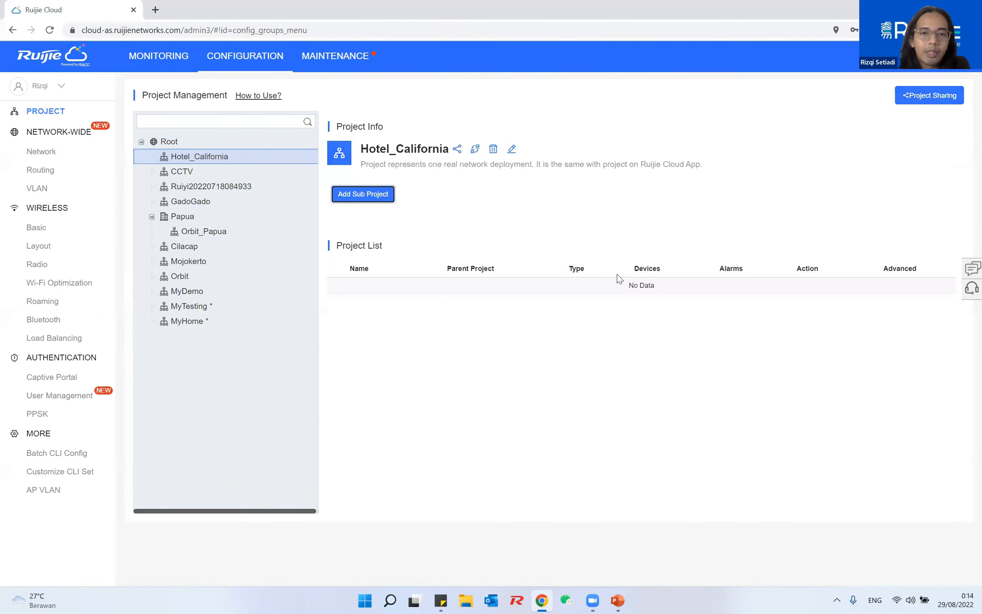
pyautogui.click(346, 154)
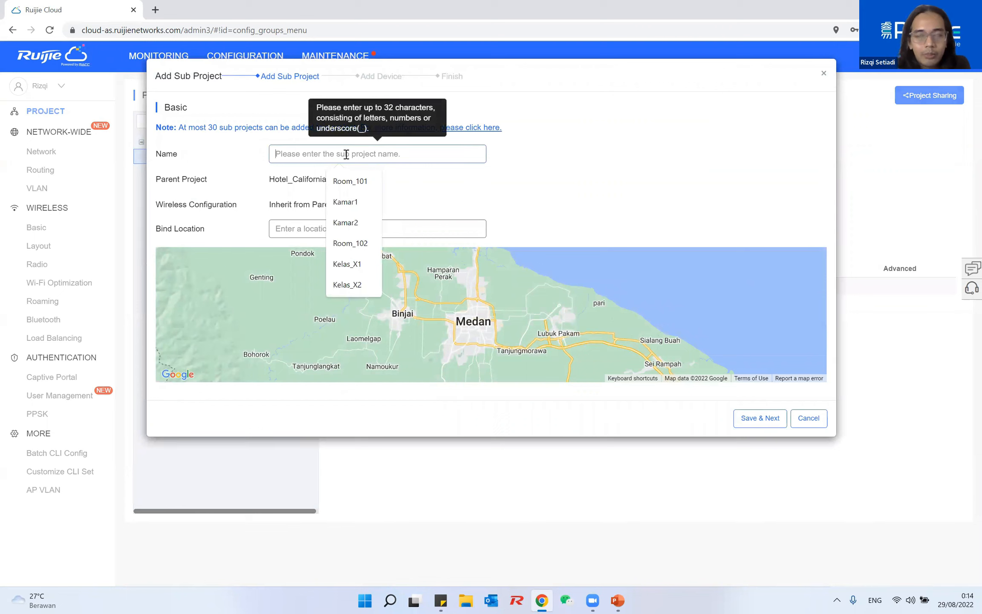
pyautogui.write('Koridor')
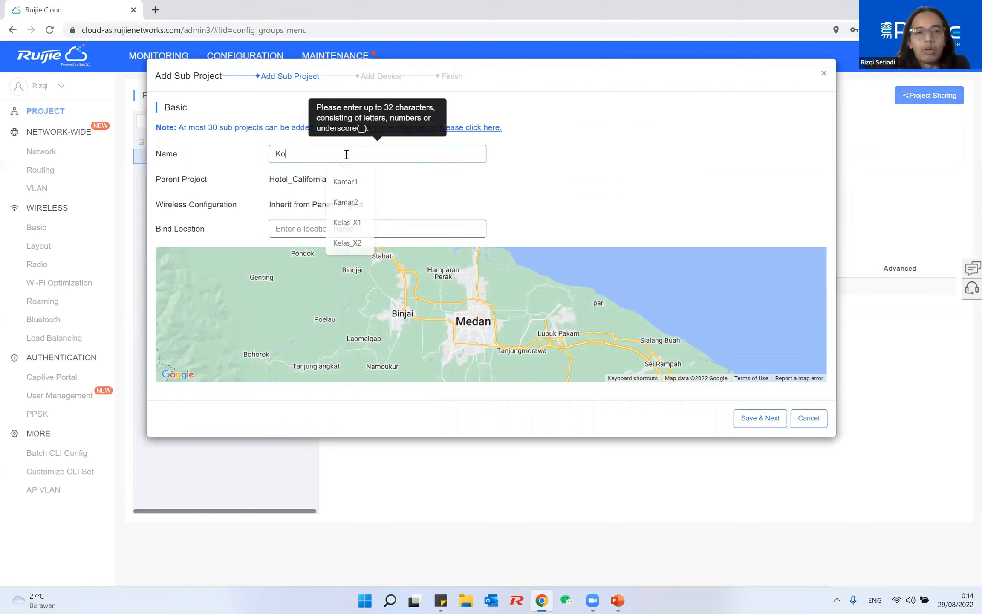
pyautogui.click(277, 154)
pyautogui.write('AP_')
pyautogui.click(760, 418)
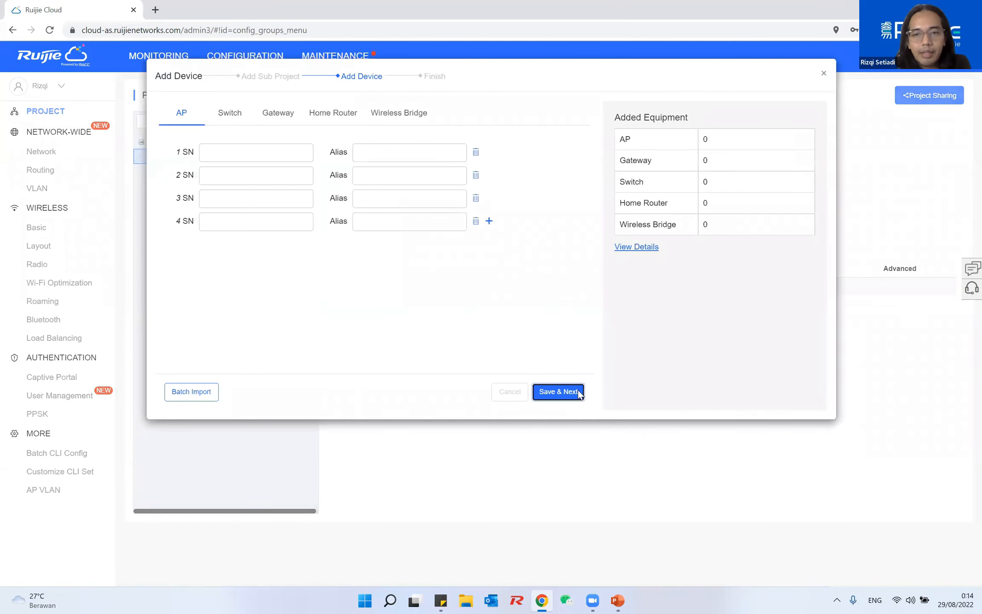
pyautogui.click(558, 392)
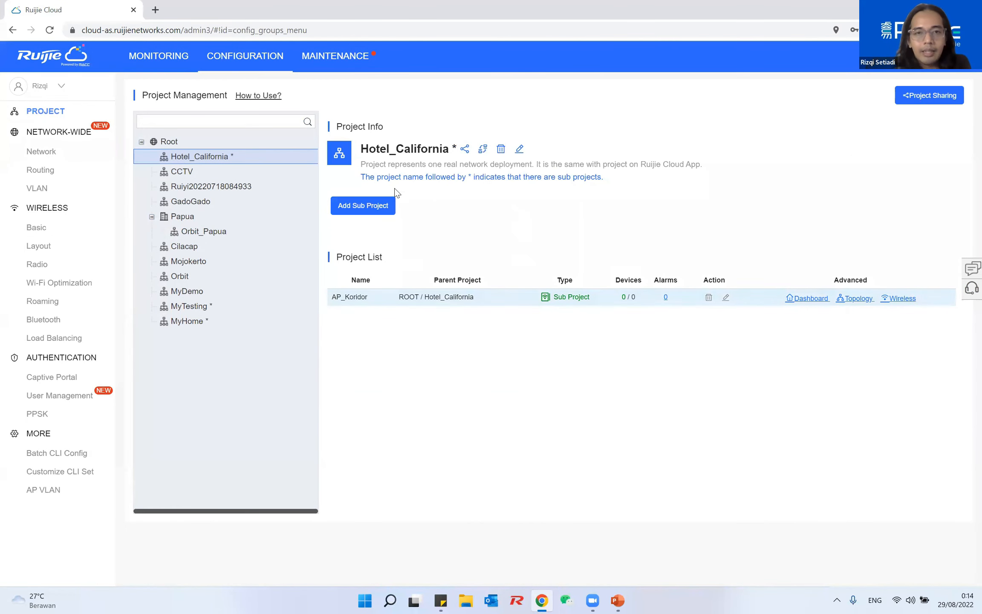
pyautogui.moveTo(361, 149); pyautogui.dragTo(446, 149)
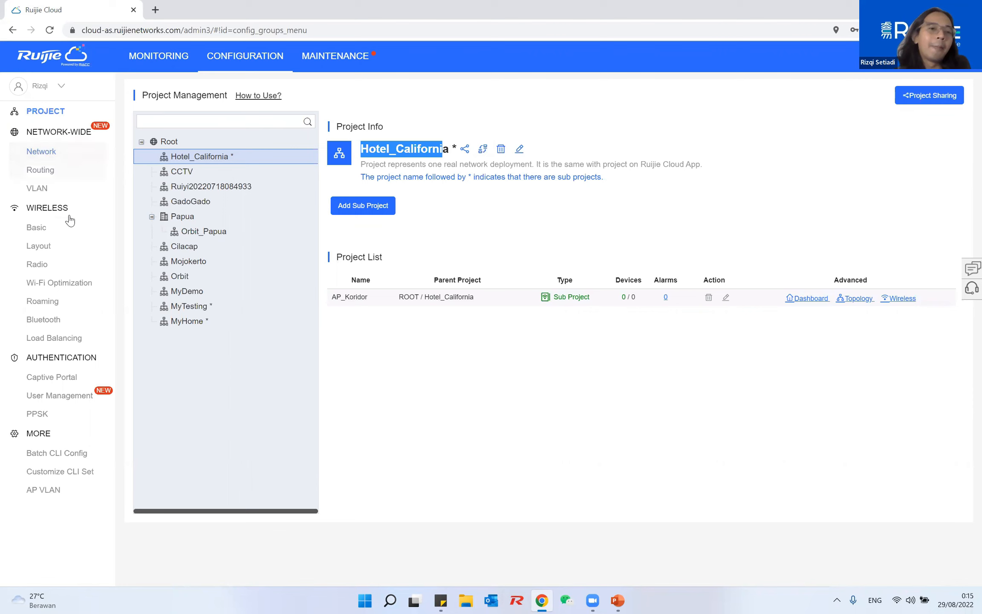
# Show Hotel_California's basic wireless settings, briefly opening and closing the new SSID form
pyautogui.click(68, 237)
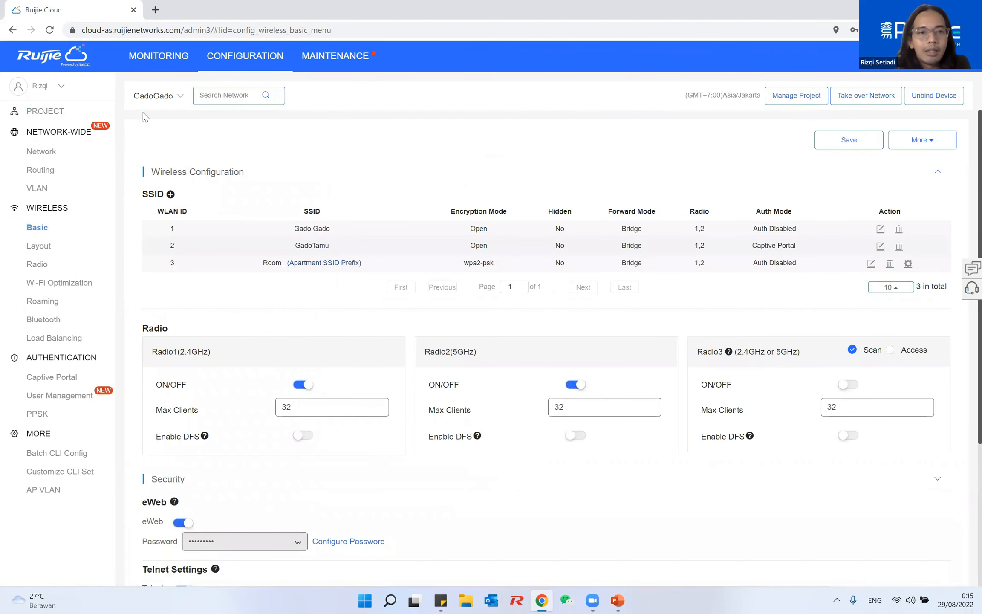
pyautogui.click(166, 98)
pyautogui.click(171, 124)
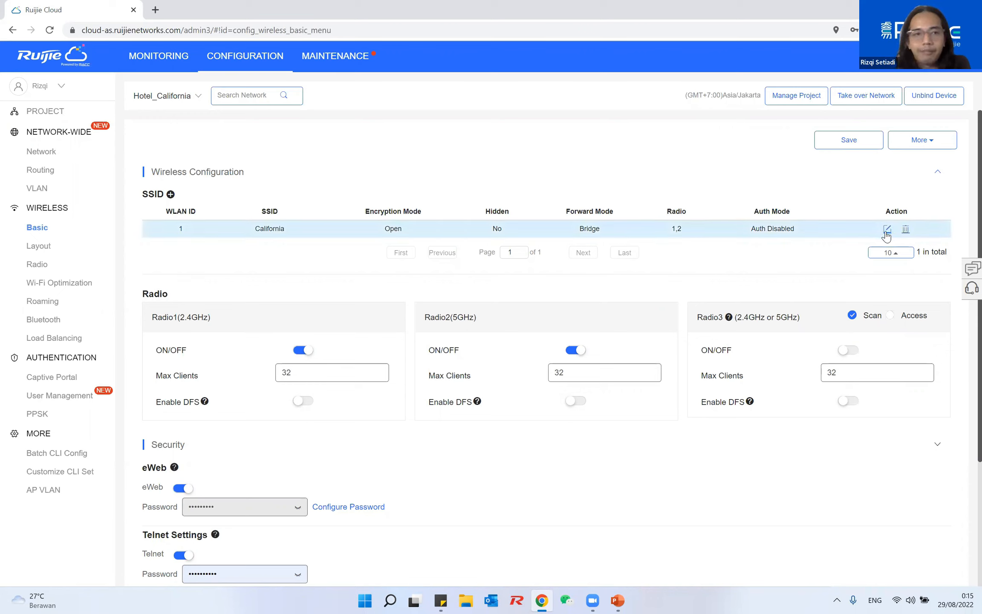
pyautogui.click(170, 194)
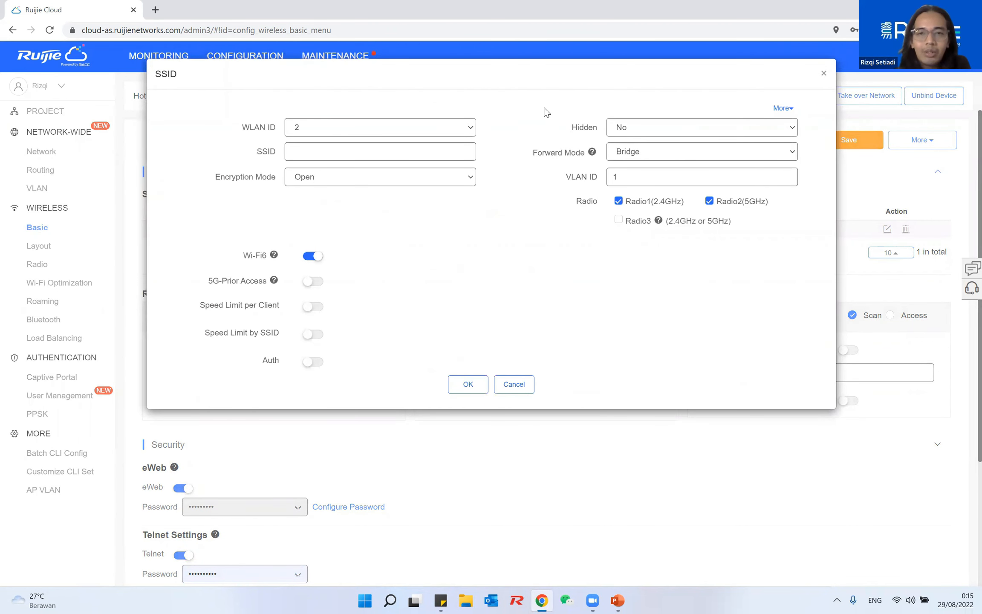
pyautogui.click(823, 73)
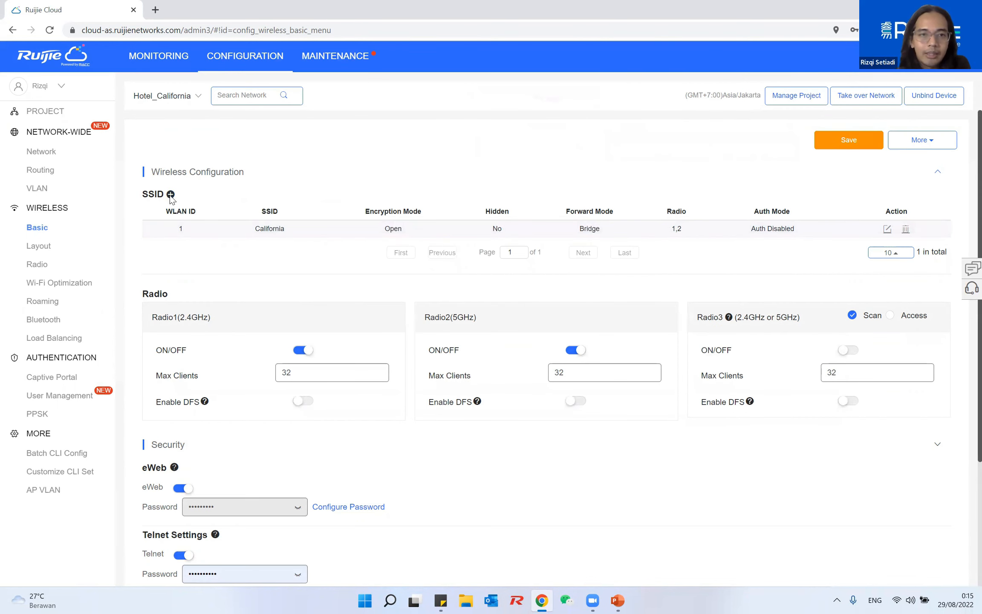
# Add an Apartment WiFi SSID with prefix Room on Radio1 and Radio2, VLAN 1
pyautogui.click(170, 195)
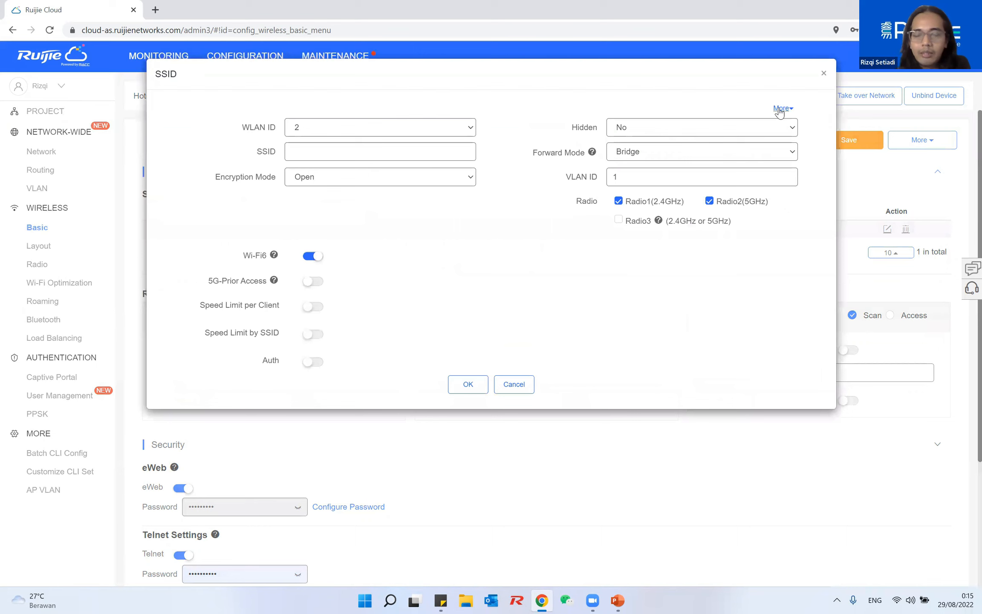
pyautogui.click(780, 109)
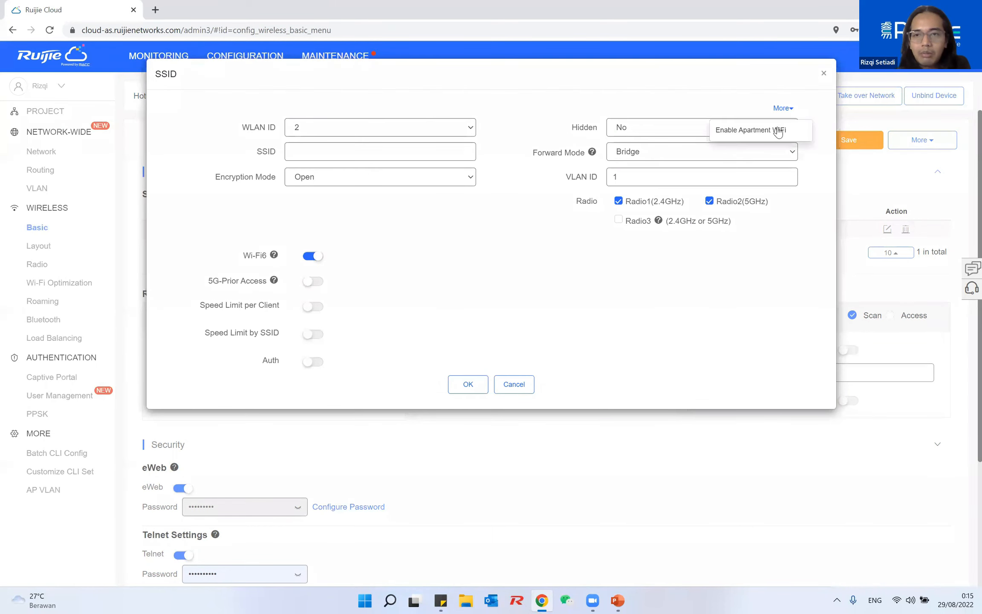
pyautogui.click(777, 129)
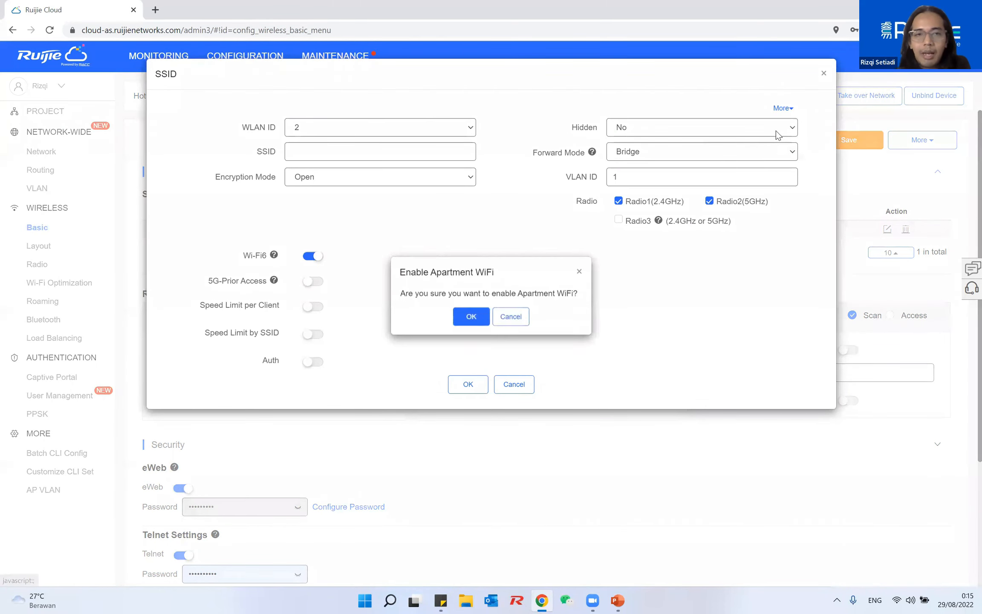
pyautogui.click(465, 329)
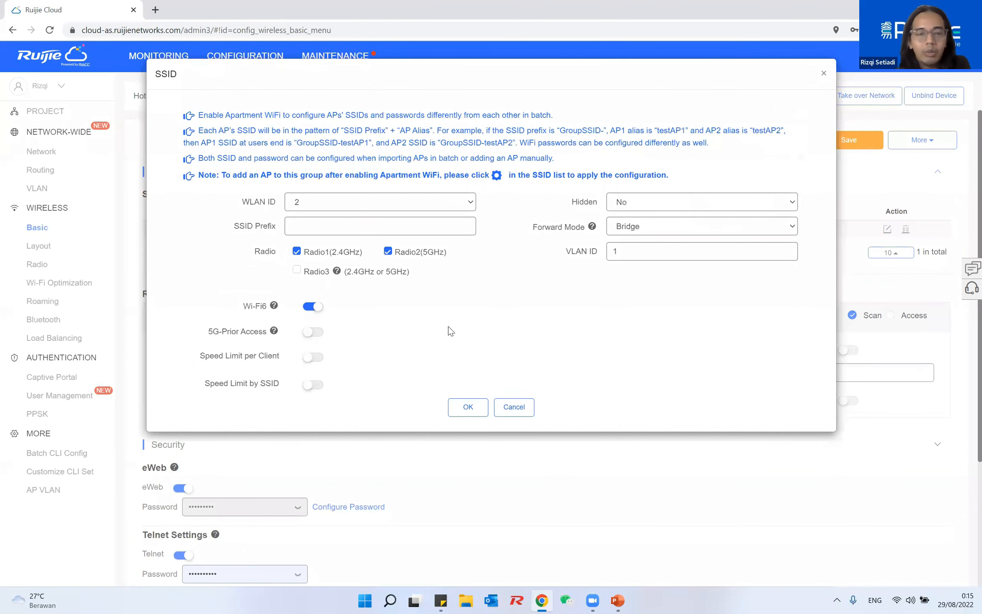
pyautogui.click(311, 233)
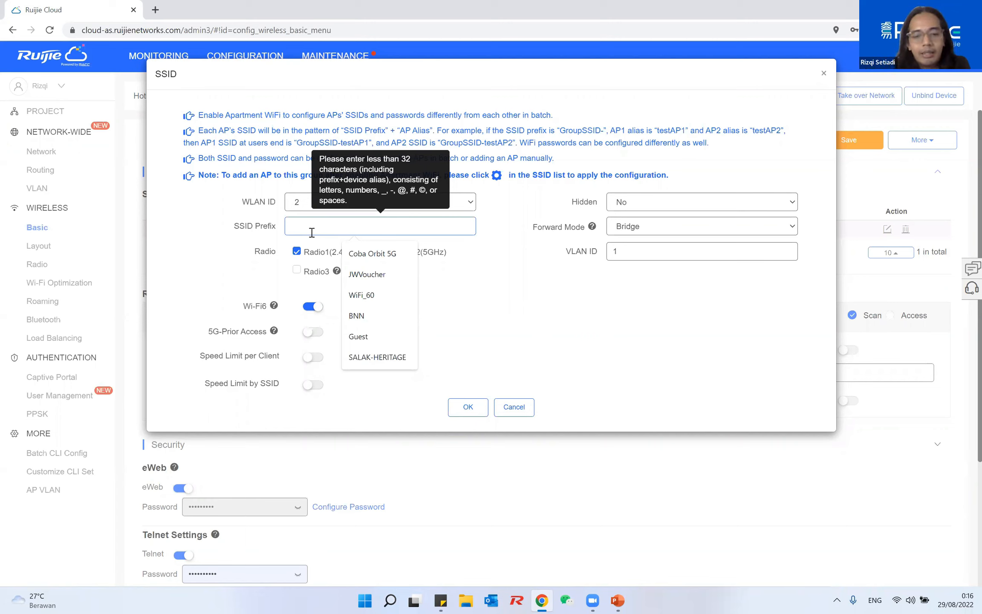
pyautogui.write('Roo')
pyautogui.press('BackSpace')
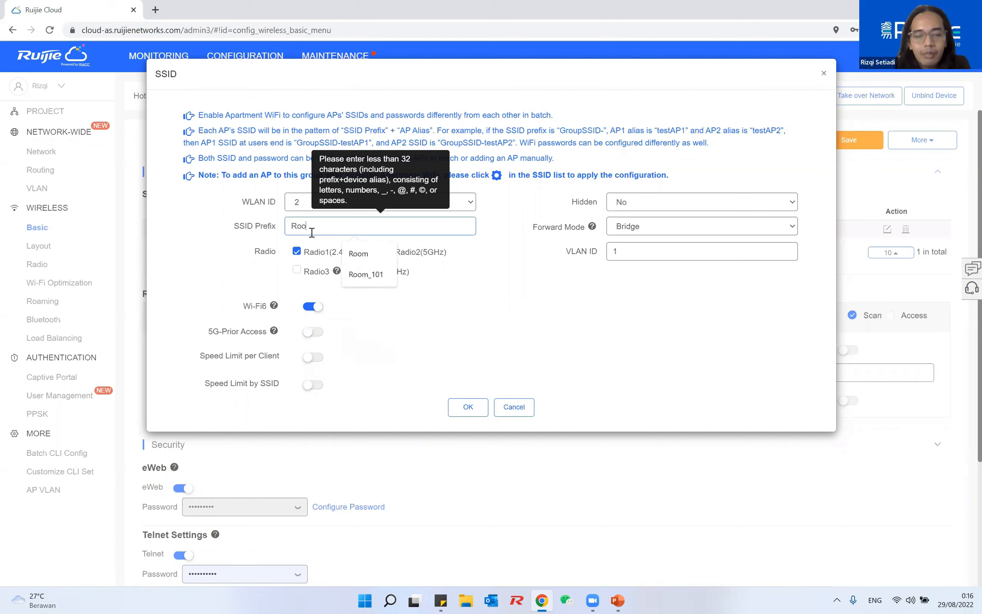
pyautogui.write('m')
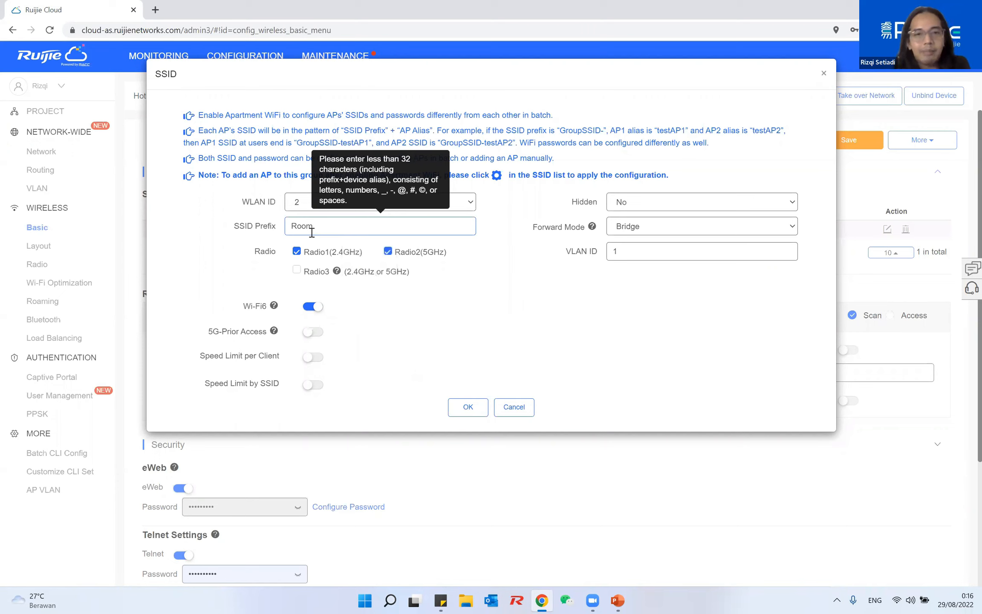
pyautogui.press('BackSpace')
pyautogui.write('_')
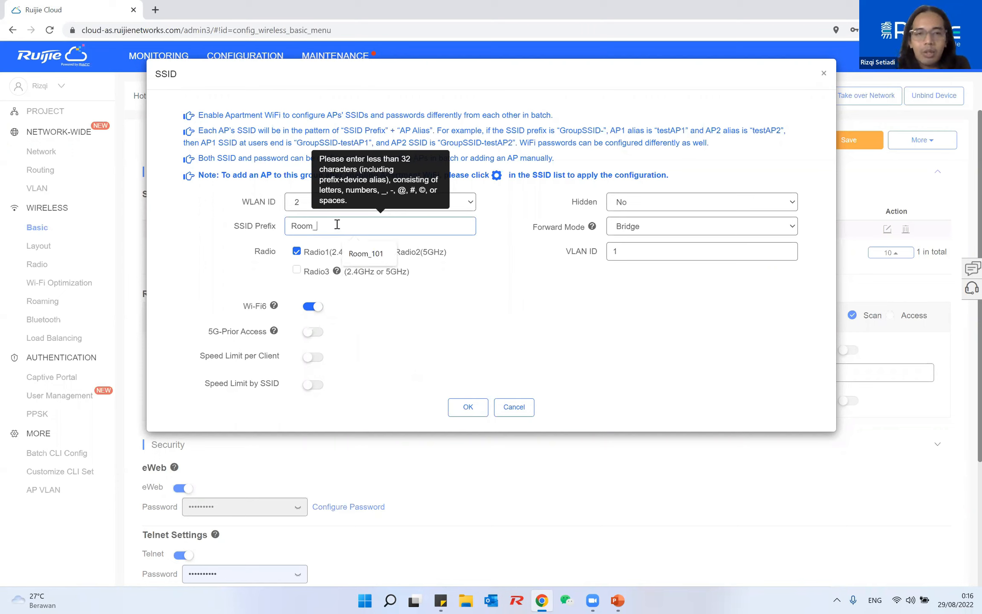
pyautogui.press('BackSpace')
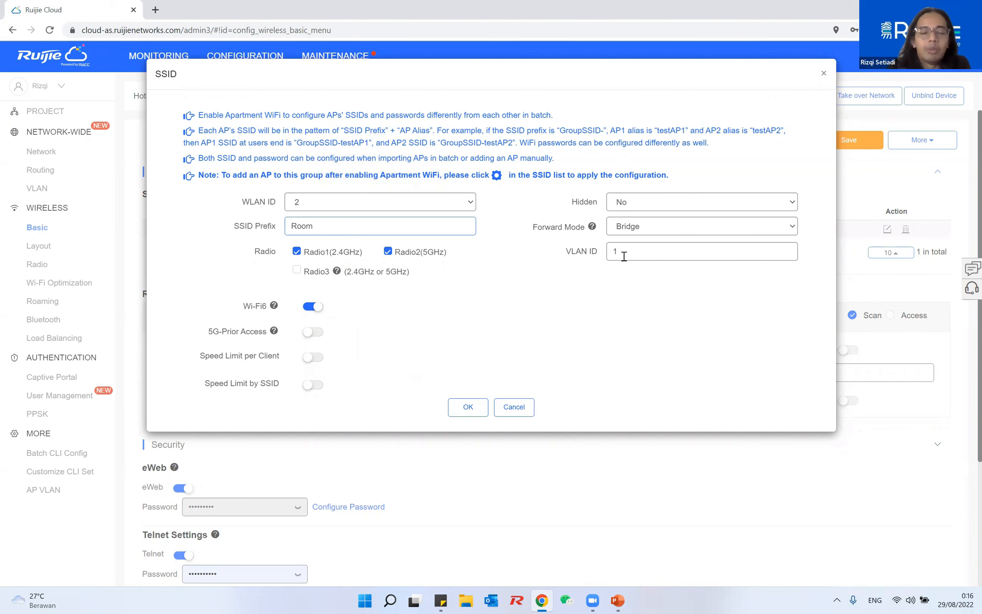
pyautogui.click(466, 412)
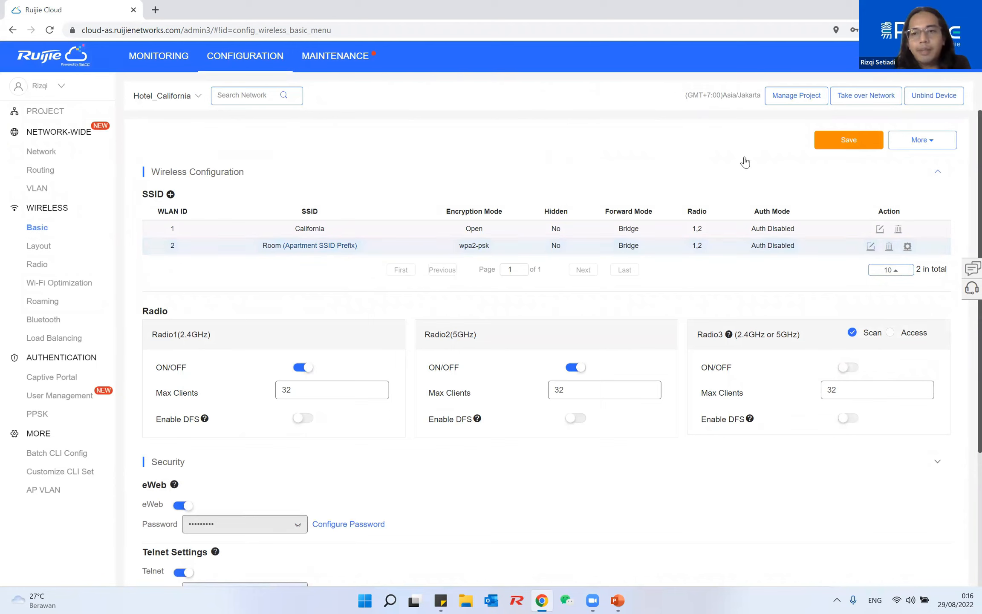
# Save Hotel_California's wireless settings and copy its configuration into AP_Koridor
pyautogui.click(828, 147)
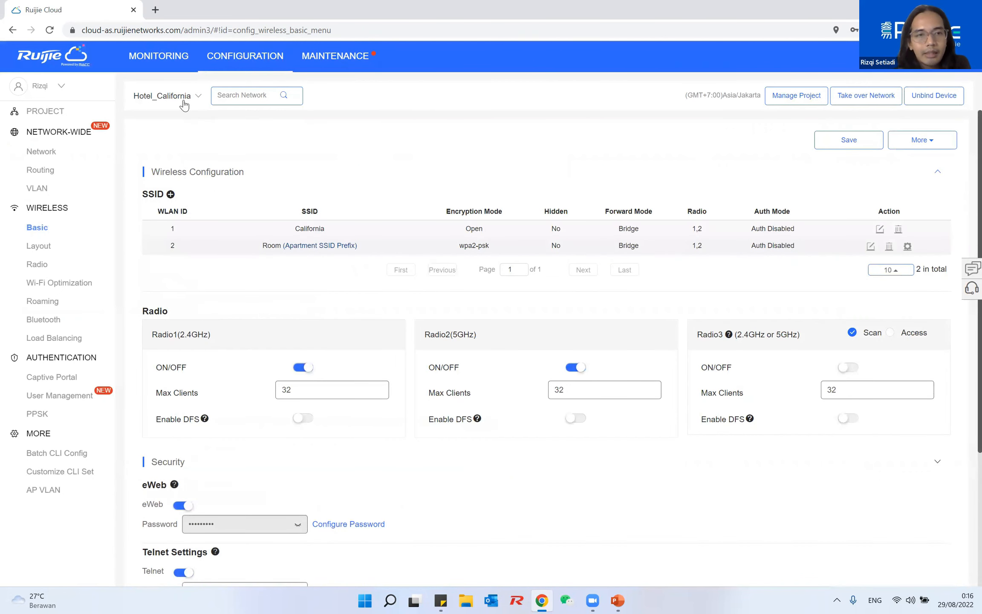
pyautogui.click(184, 105)
pyautogui.moveTo(238, 125)
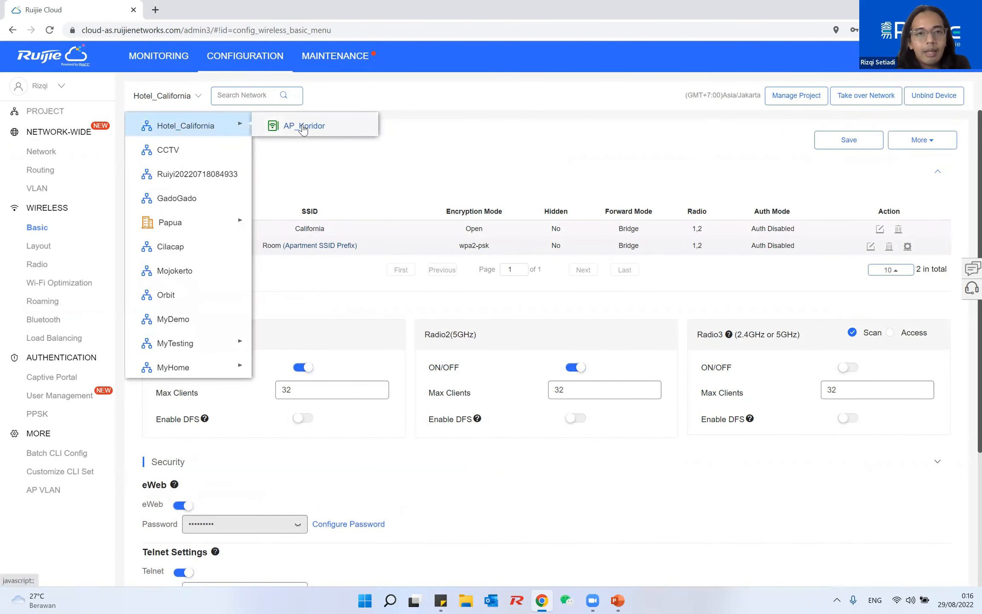
pyautogui.click(303, 126)
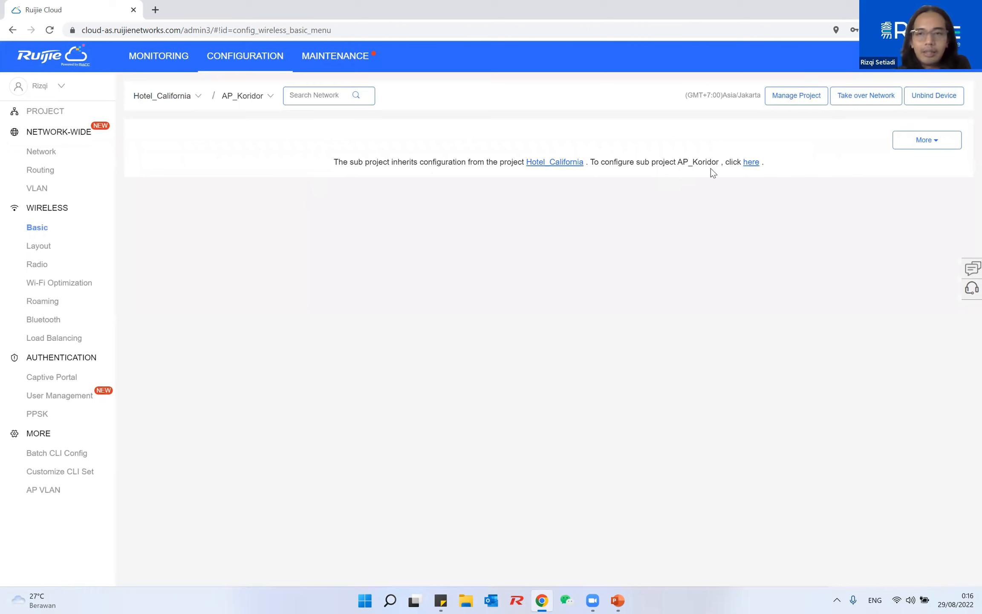
pyautogui.click(915, 159)
pyautogui.click(214, 221)
pyautogui.click(750, 433)
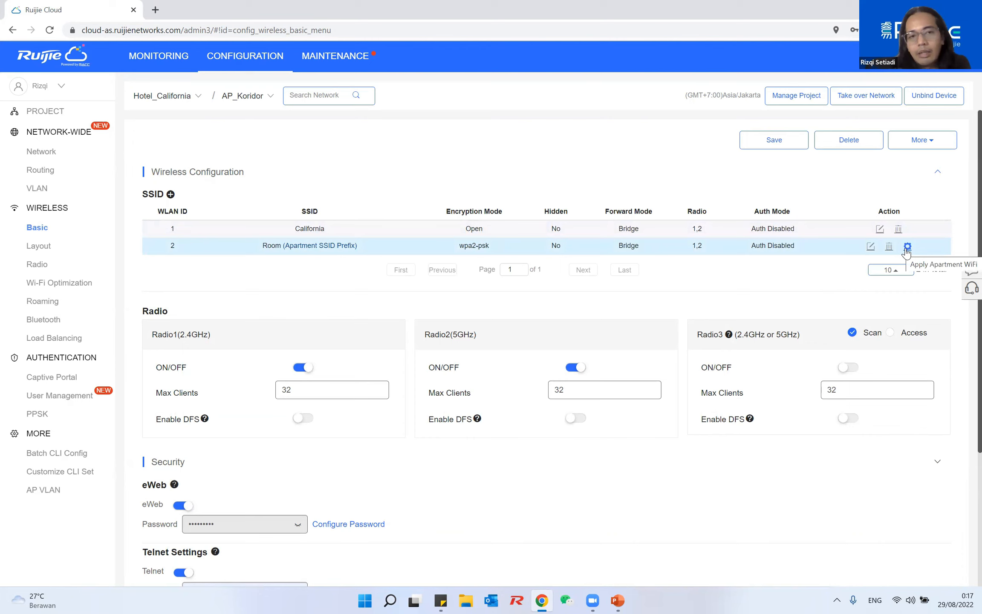
# Apply apartment Wi-Fi, delete the Room SSID, and save AP_Koridor with only California
pyautogui.click(907, 248)
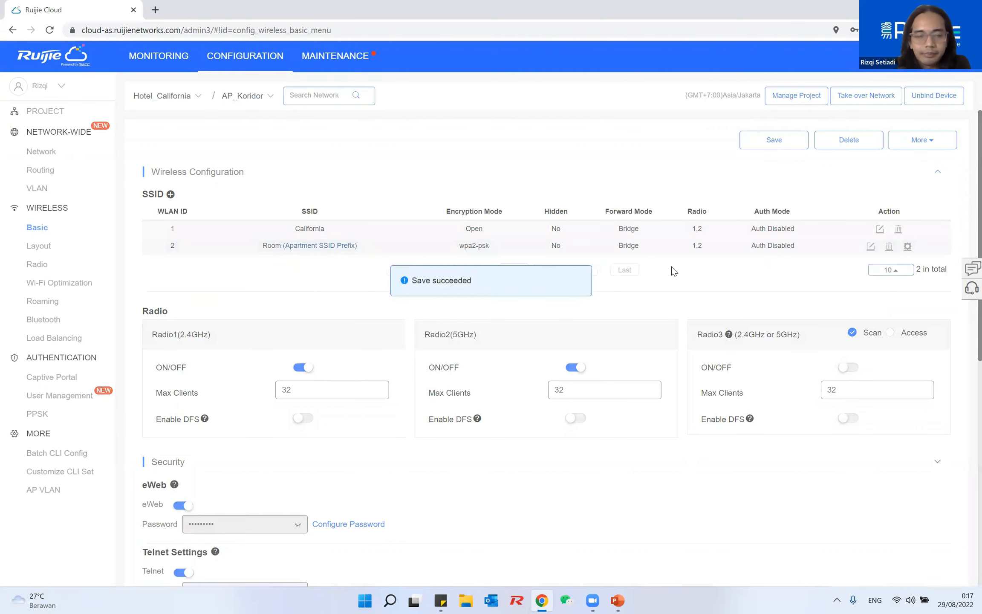
pyautogui.click(888, 247)
pyautogui.click(467, 325)
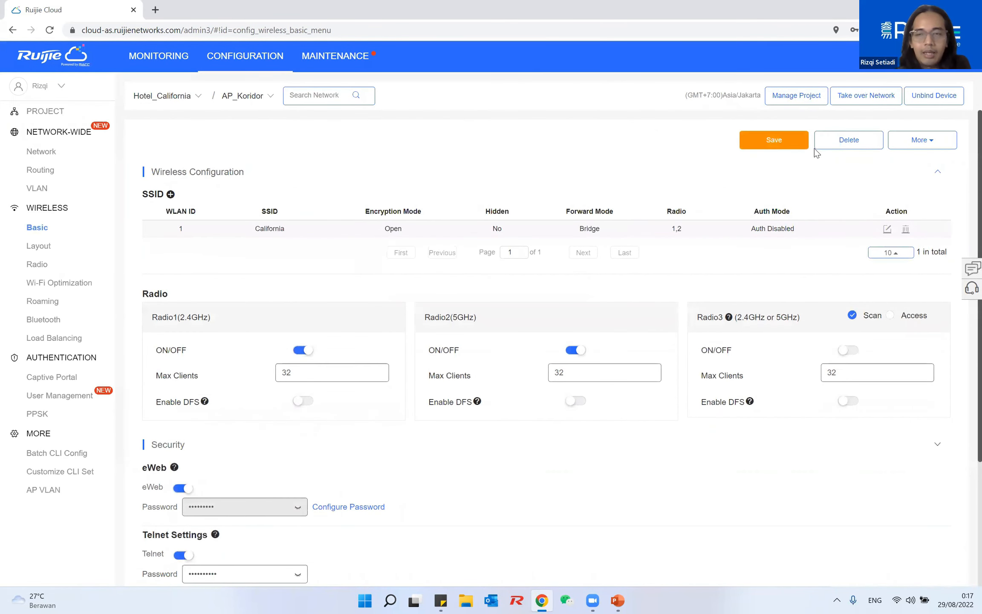
pyautogui.click(780, 141)
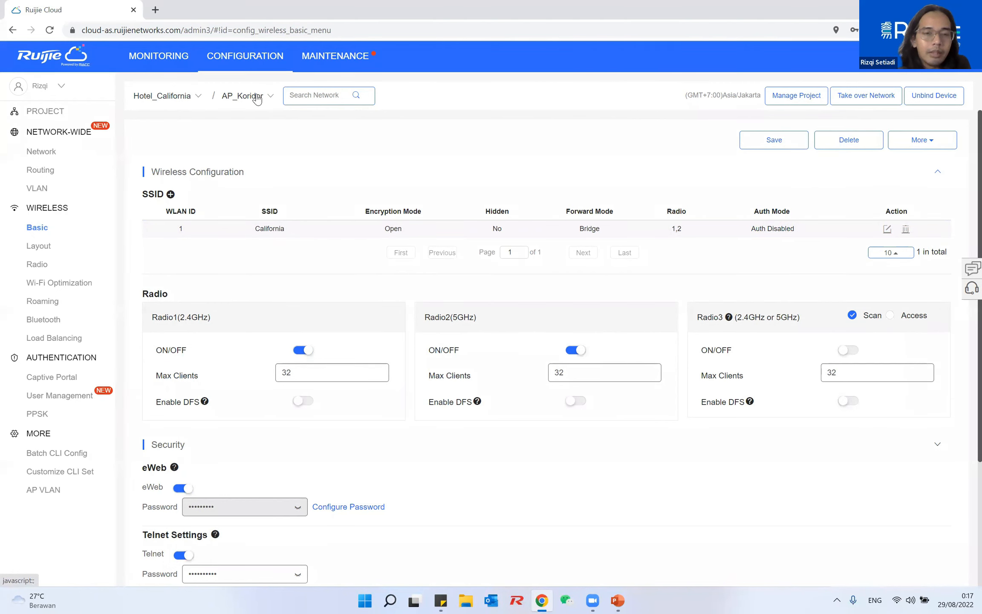
# Switch back to Hotel_California's wireless settings and edit the Room apartment SSID
pyautogui.click(257, 98)
pyautogui.click(176, 101)
pyautogui.click(175, 102)
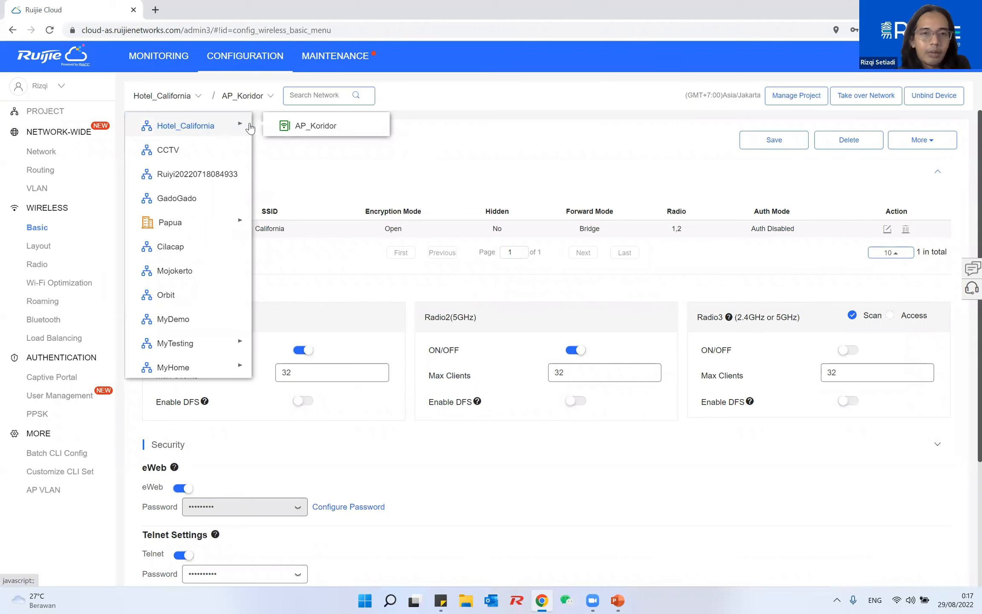
pyautogui.click(173, 127)
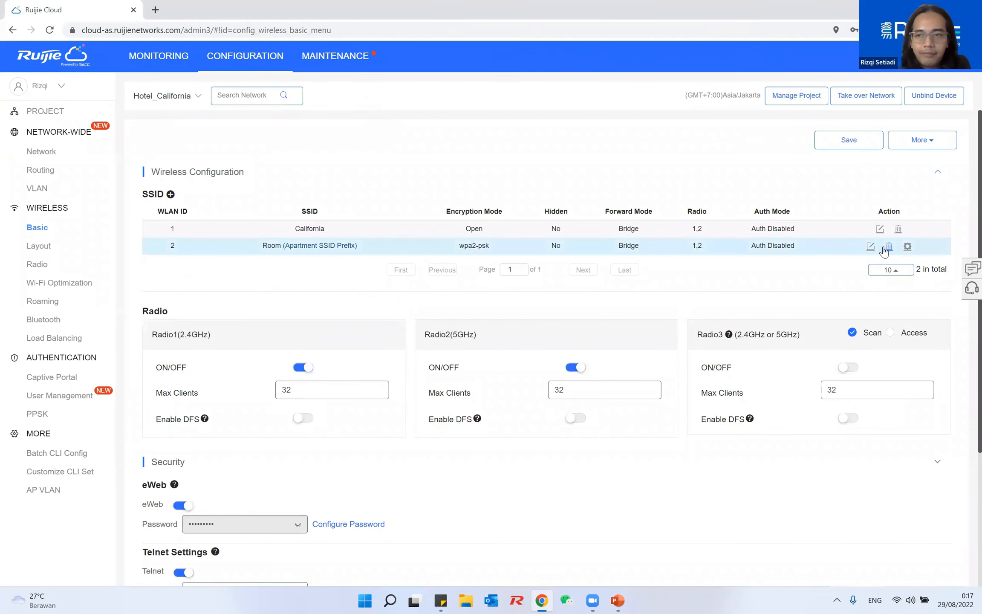
pyautogui.click(870, 246)
# Change the apartment SSID prefix to California_ and save the configuration
pyautogui.hotkey('ctrl', 'a')
pyautogui.write('Califo')
pyautogui.press('BackSpace')
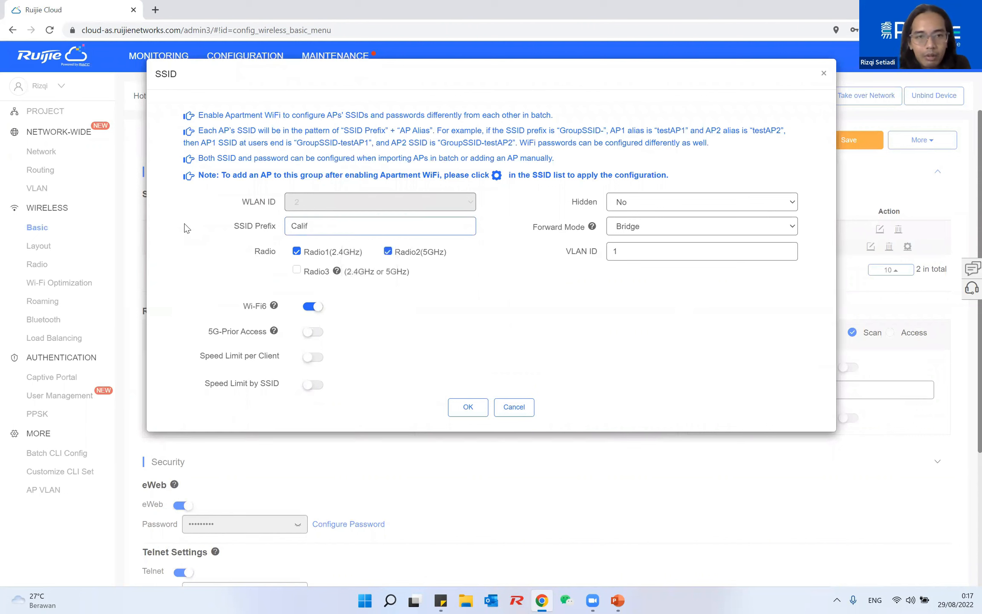
pyautogui.write('ornia')
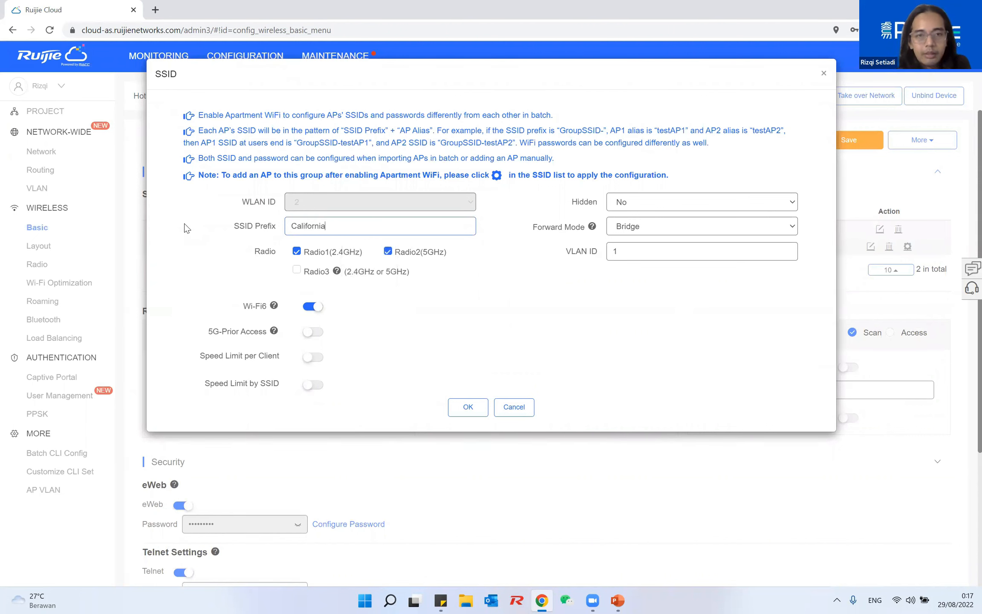
pyautogui.write(' R.')
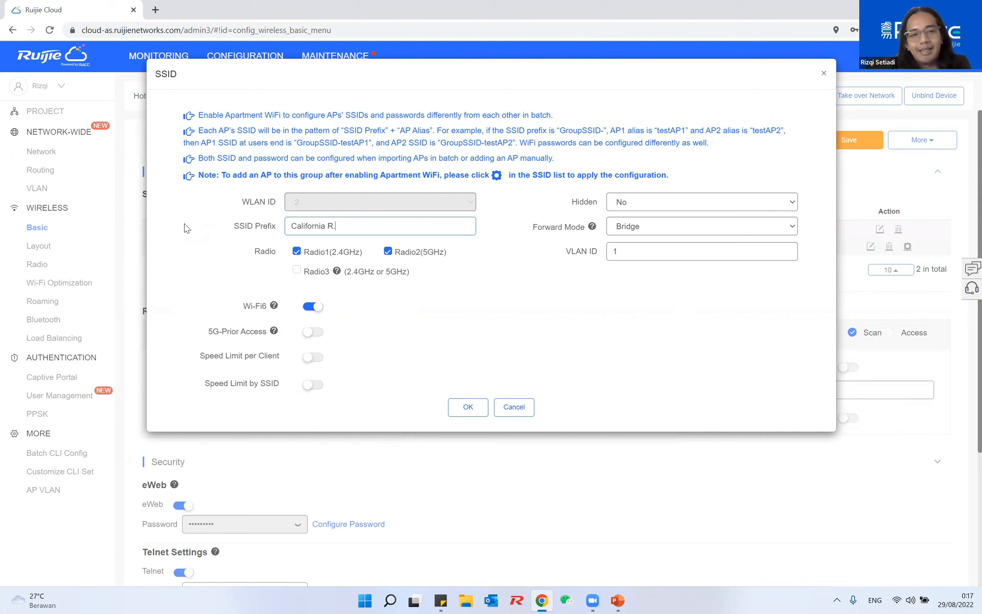
pyautogui.press('BackSpace')
pyautogui.press('BackSpace')
pyautogui.press('BackSpace')
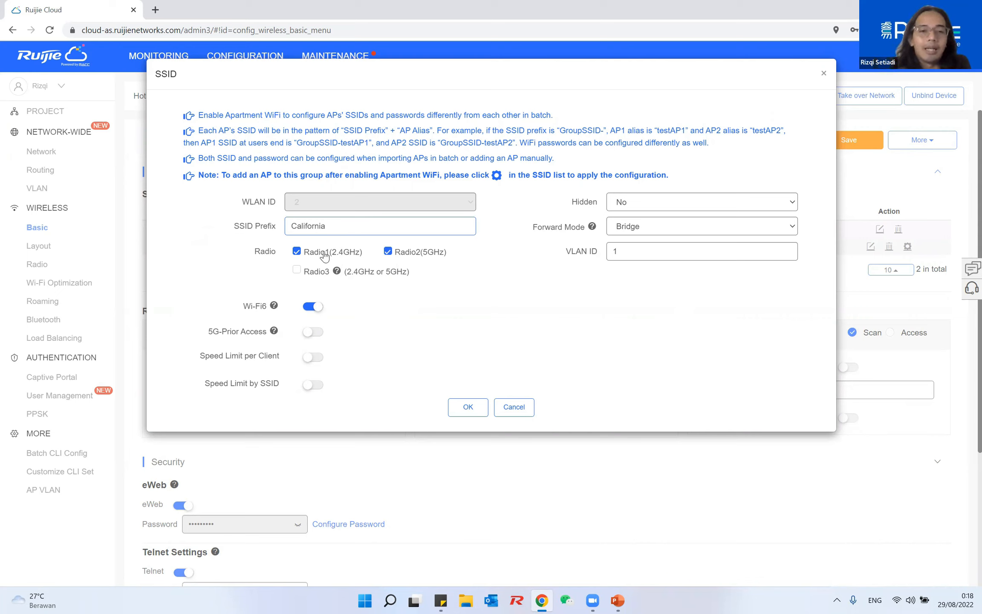
pyautogui.click(467, 405)
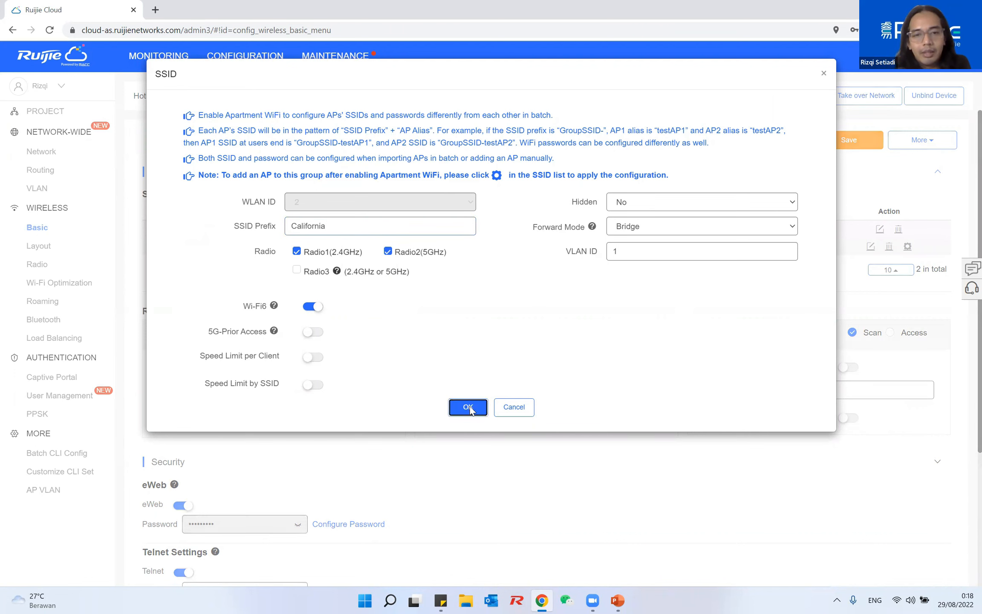
pyautogui.click(354, 225)
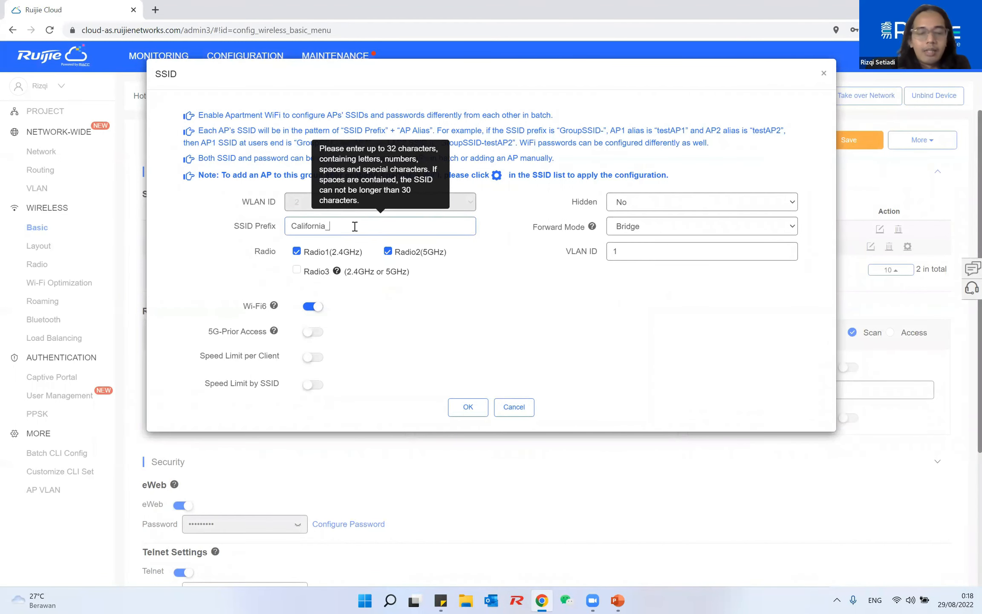
pyautogui.click(472, 406)
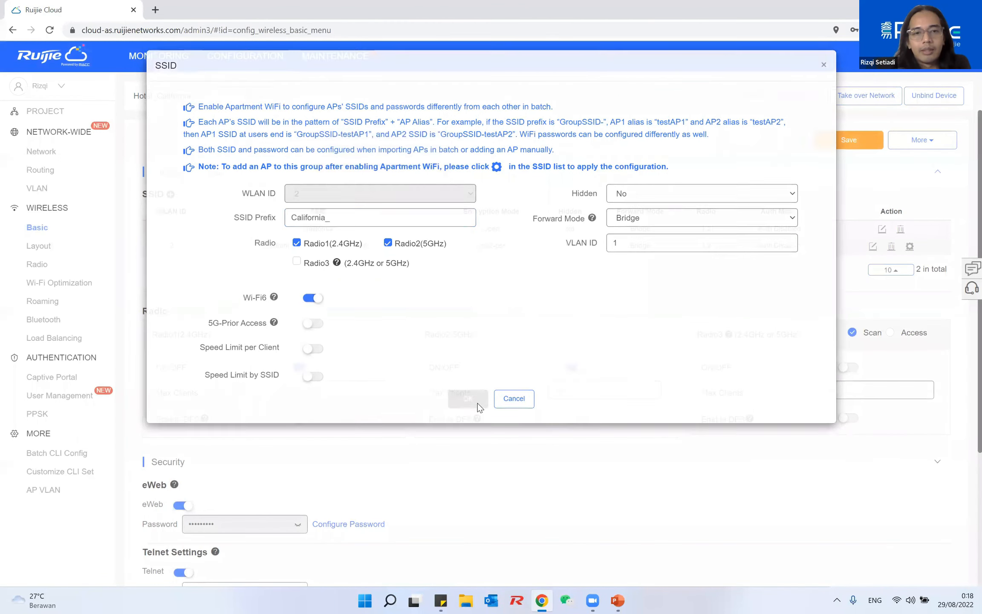
pyautogui.click(859, 146)
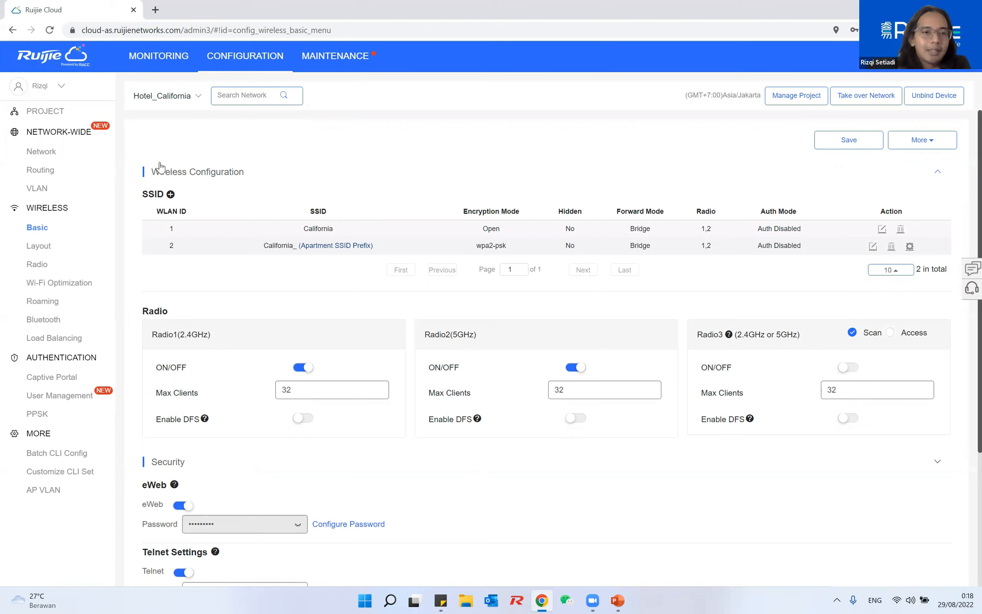
# Switch to the GadoGado project and select AP_GADO in its access point list
pyautogui.click(147, 96)
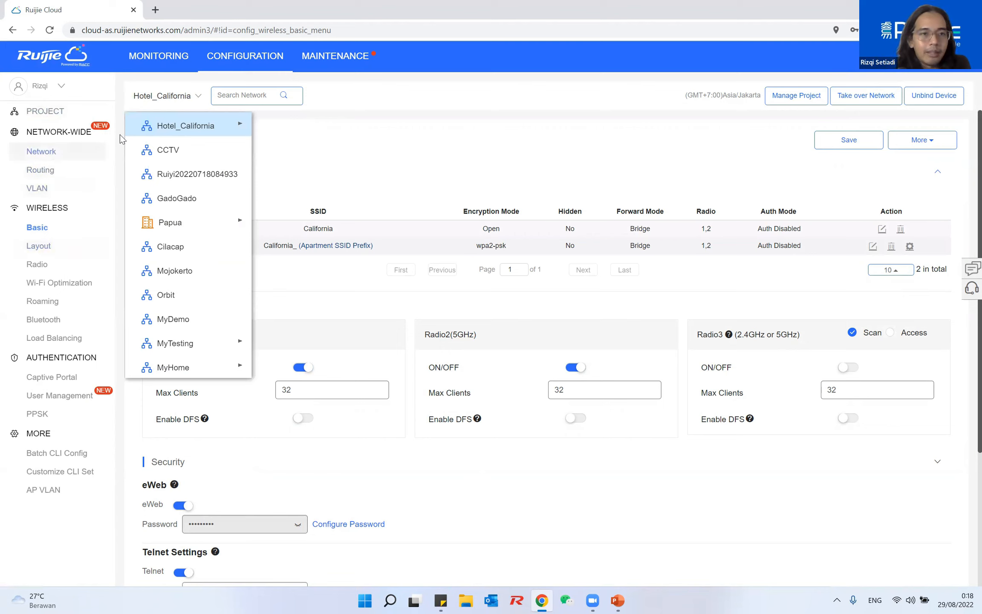
pyautogui.click(175, 96)
pyautogui.click(175, 97)
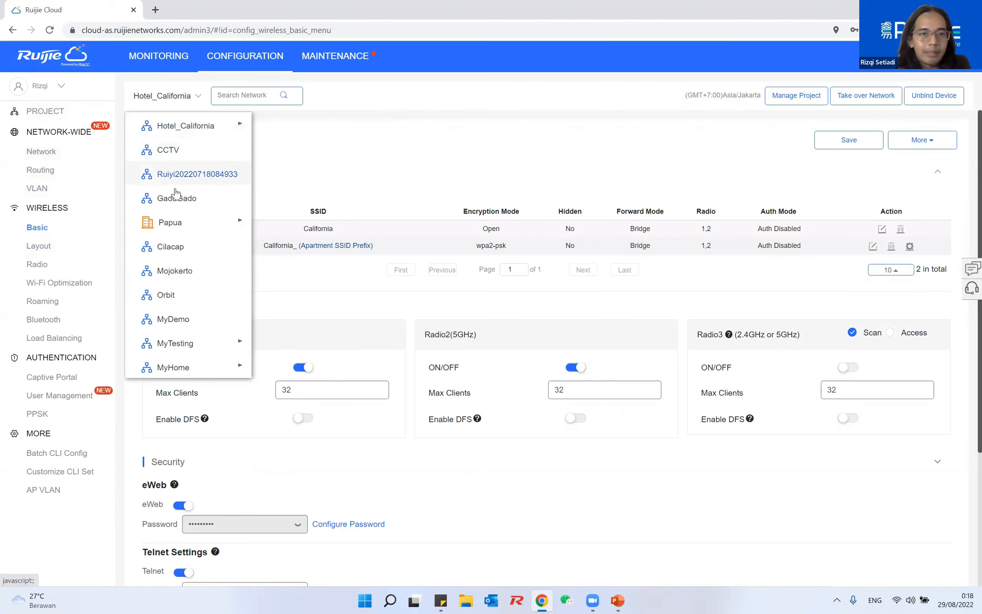
pyautogui.click(193, 198)
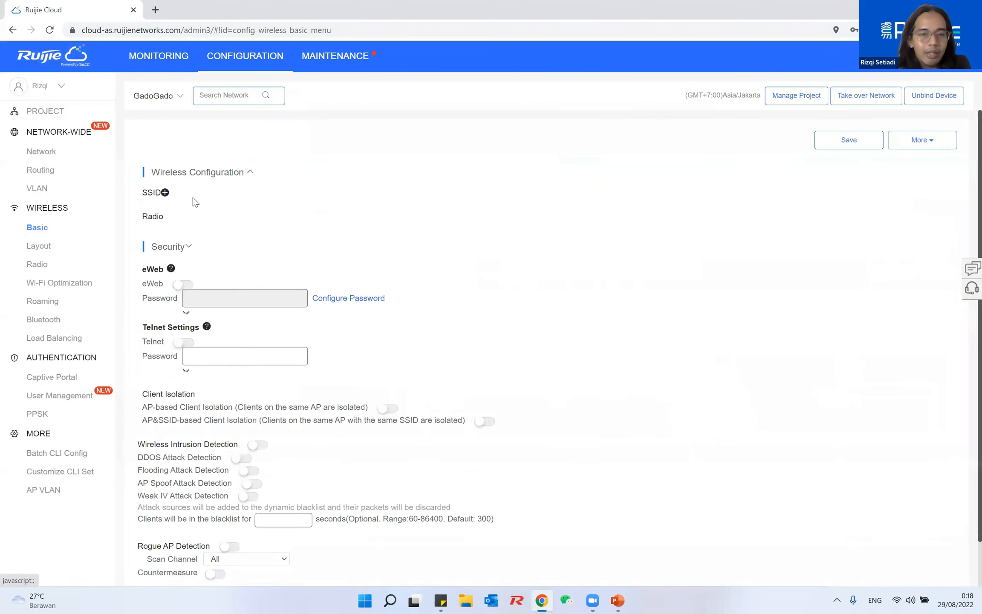
pyautogui.click(154, 56)
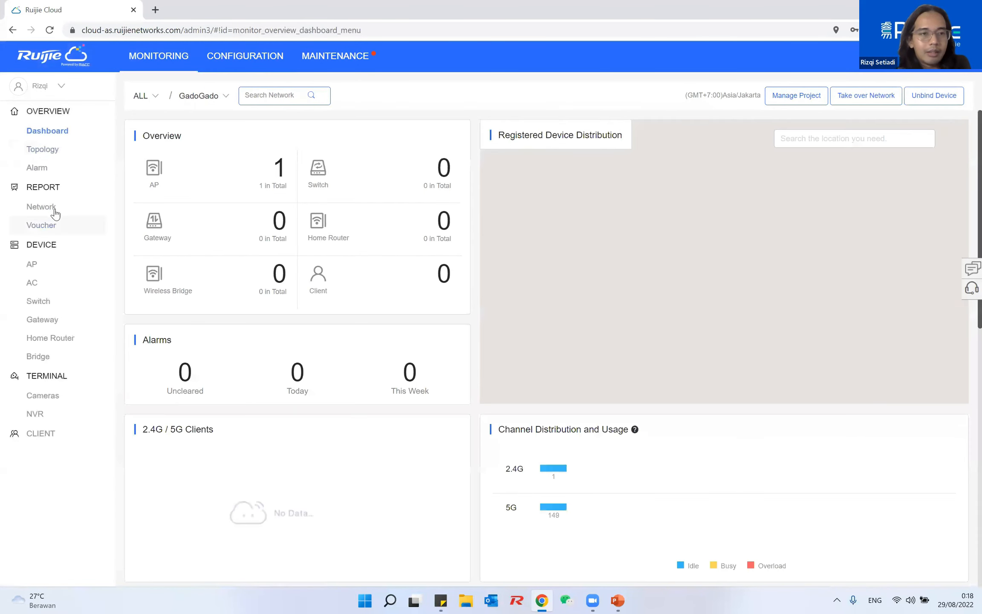
pyautogui.click(47, 264)
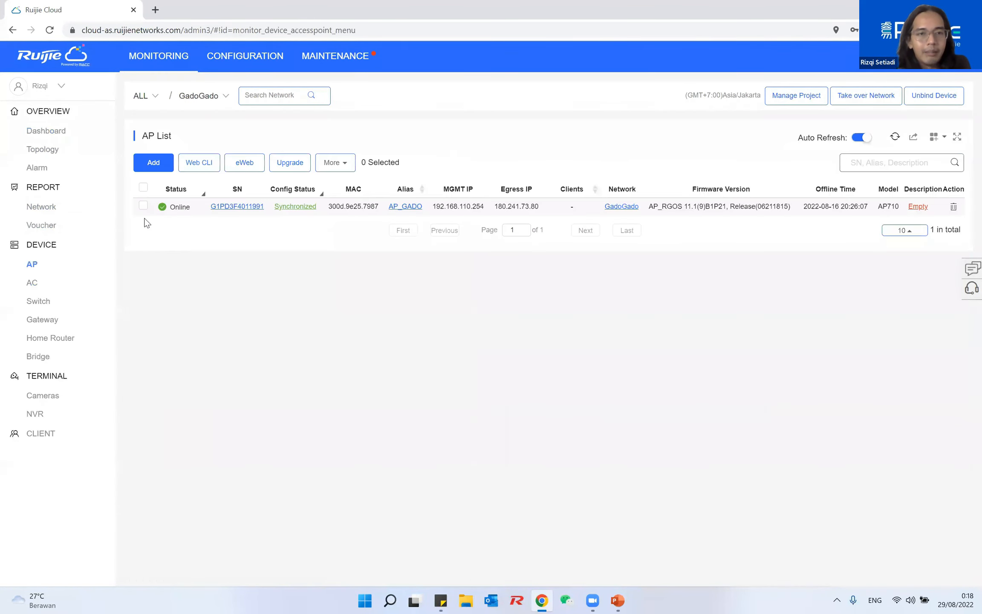
pyautogui.click(143, 206)
# Move AP_GADO to the Hotel_California project and confirm the move
pyautogui.click(336, 163)
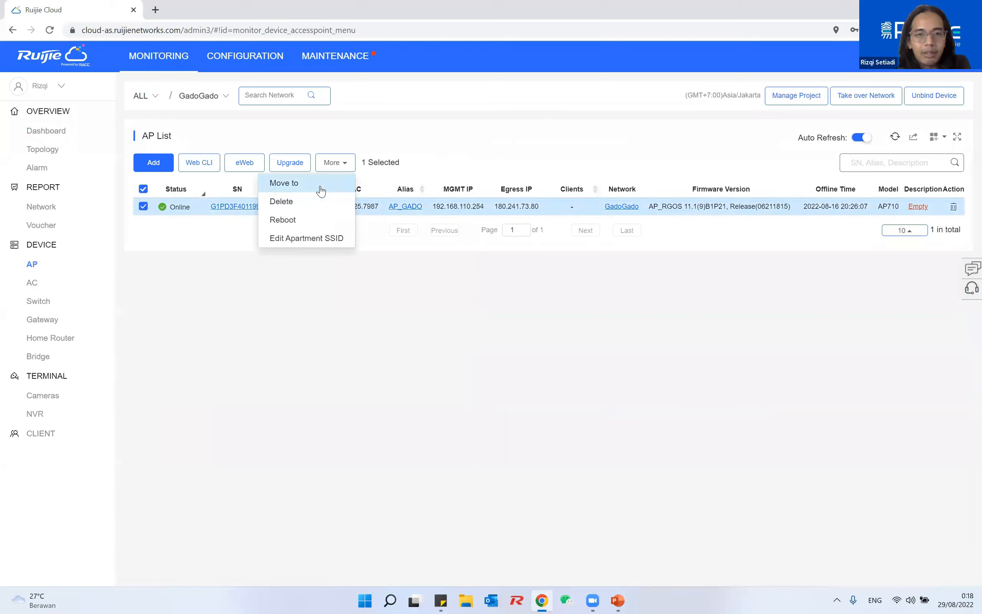
pyautogui.click(320, 184)
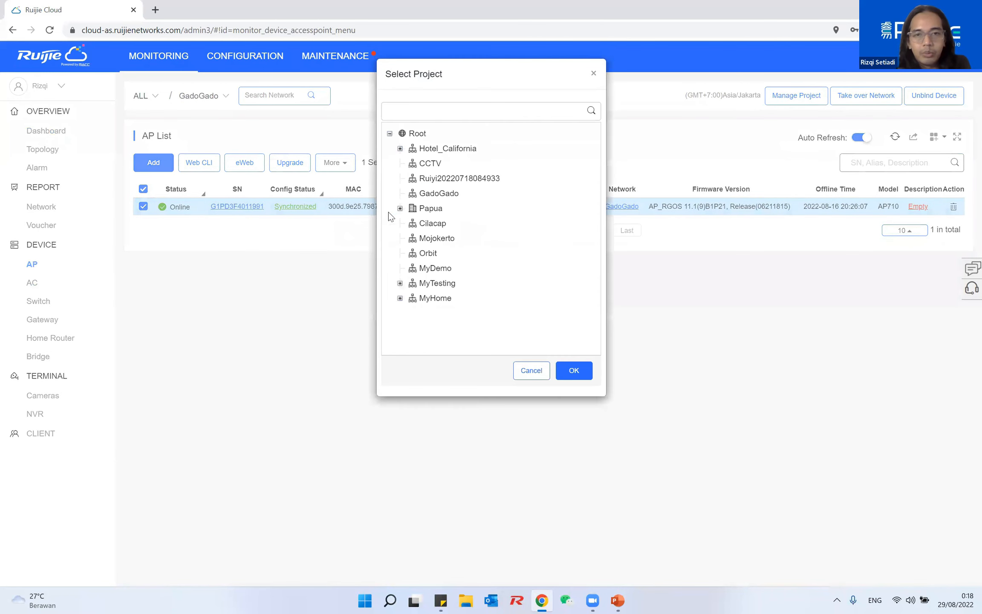
pyautogui.click(438, 154)
pyautogui.click(400, 148)
pyautogui.click(574, 369)
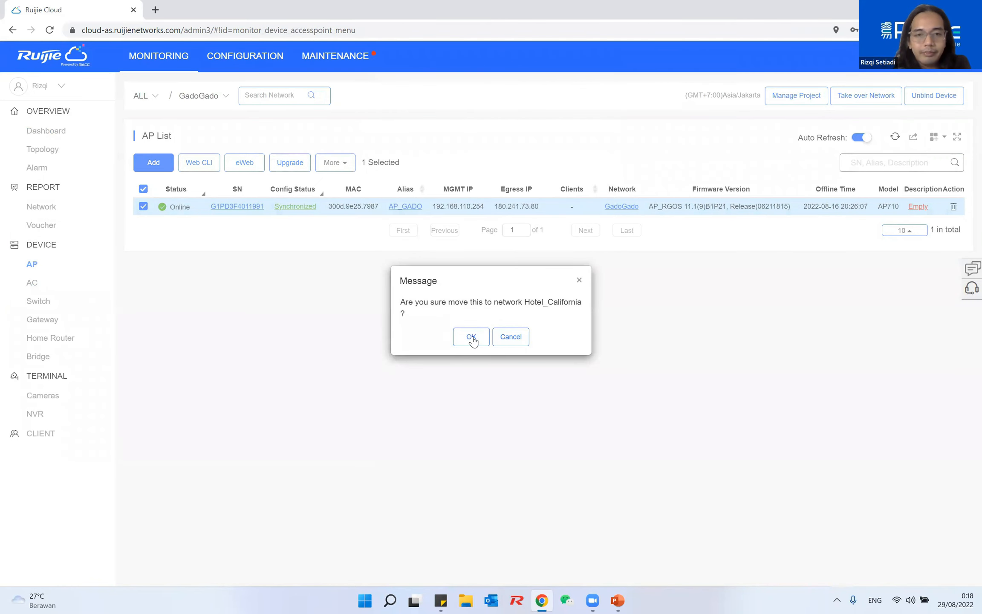
pyautogui.click(471, 337)
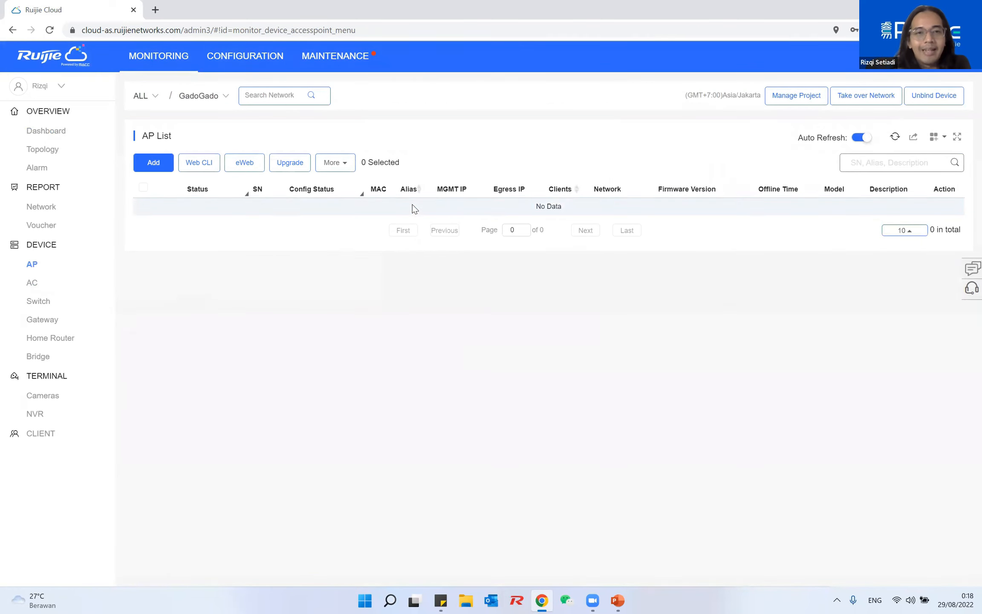
pyautogui.click(200, 97)
# In Hotel_California, rename the moved AP's alias from AP_GADO to Room_101
pyautogui.click(192, 151)
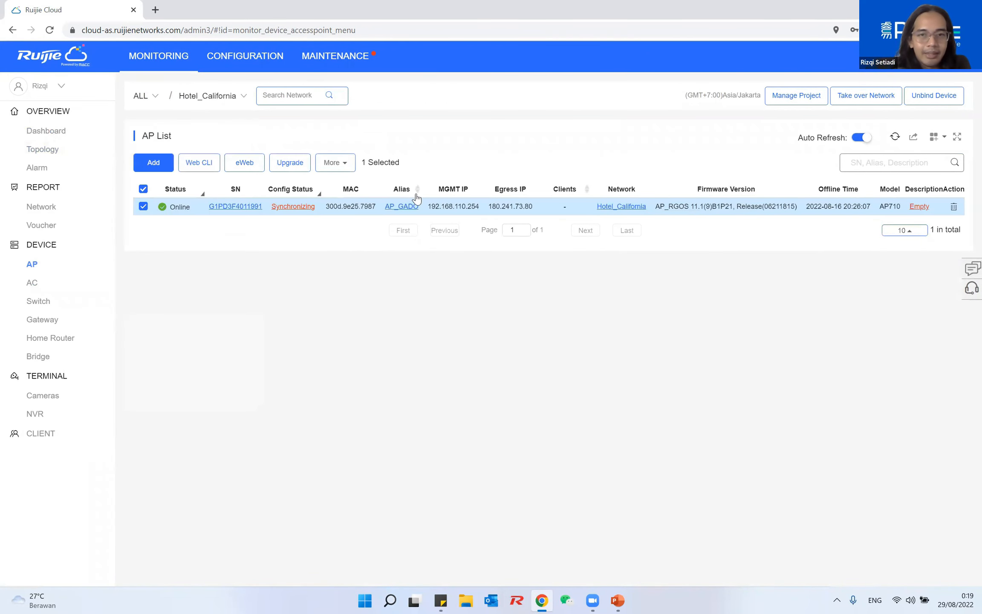
pyautogui.click(406, 208)
pyautogui.press('BackSpace')
pyautogui.press('BackSpace')
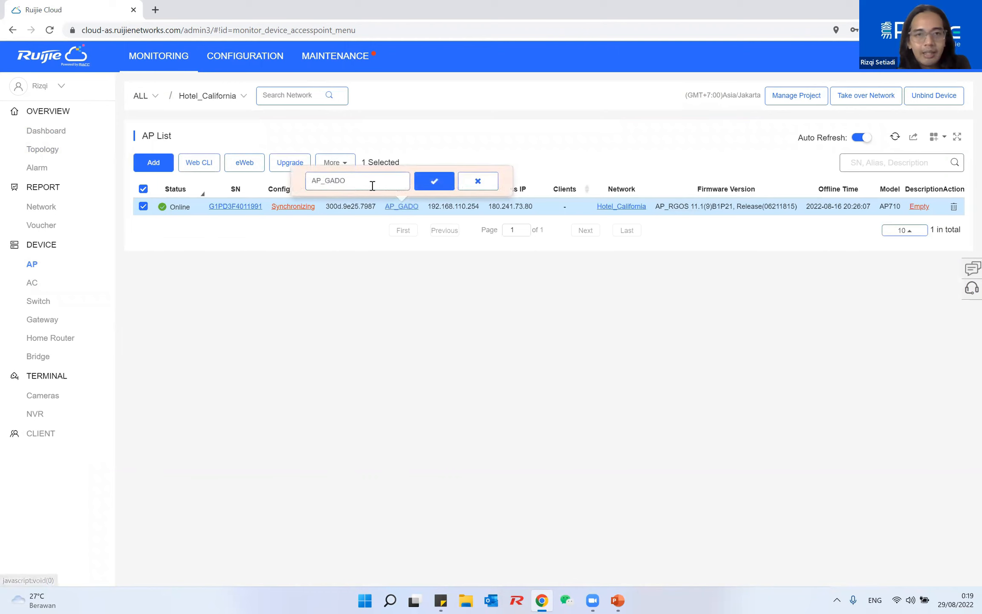
pyautogui.press('BackSpace')
pyautogui.press('BackSpace')
pyautogui.press('BackSpace')
pyautogui.press('BackSpace')
pyautogui.press('BackSpace')
pyautogui.write('R')
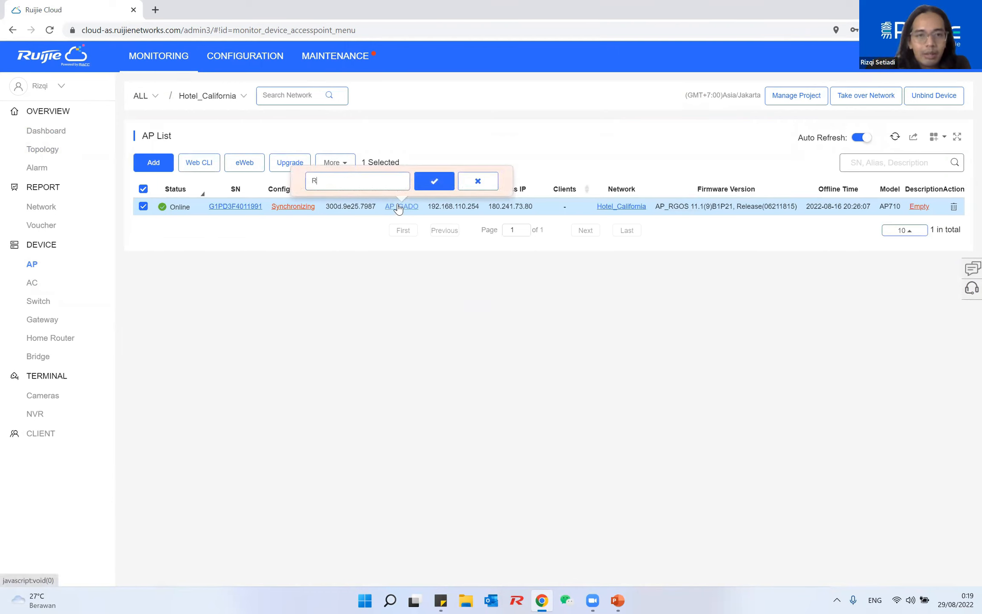
pyautogui.write('oom 1')
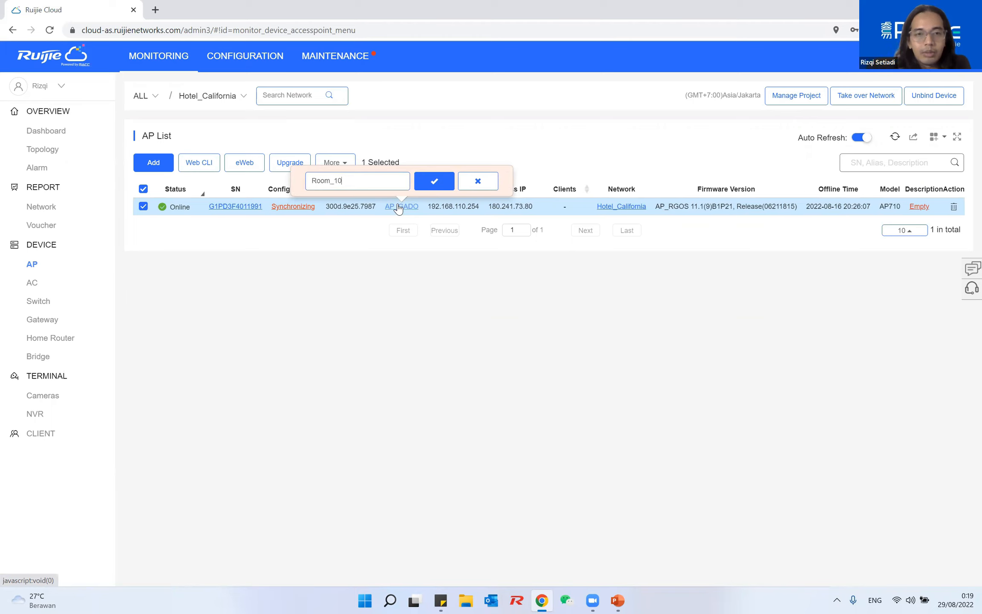
pyautogui.click(433, 184)
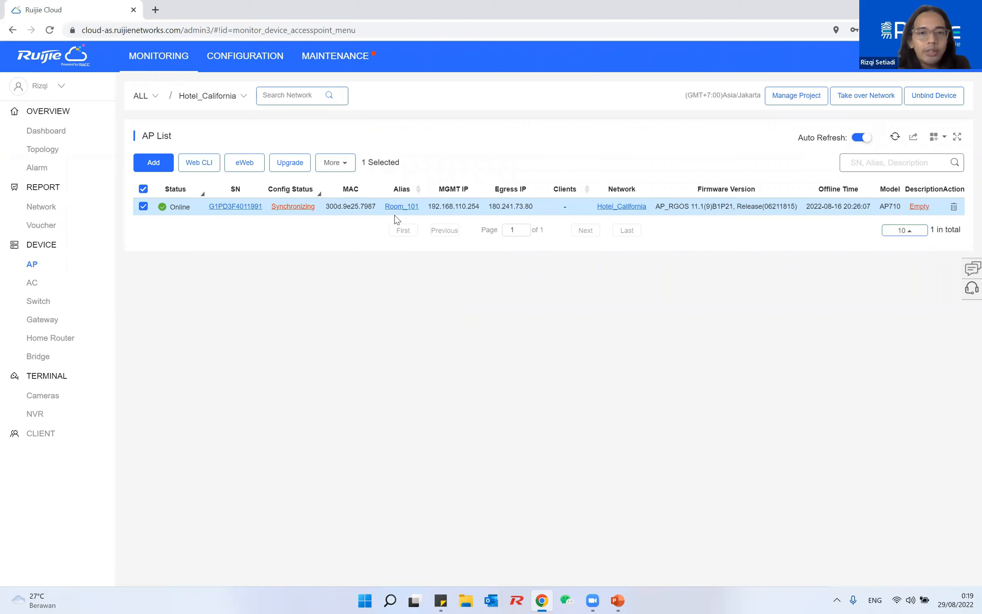
# Refresh the AP list and review Room_101's config sync details until it shows Synchronized
pyautogui.click(894, 138)
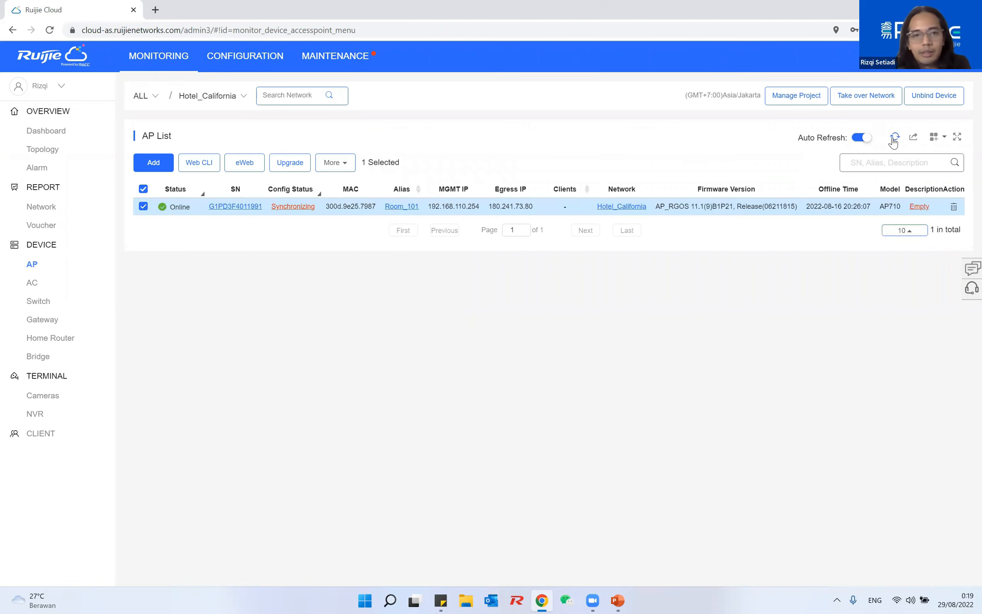
pyautogui.click(275, 207)
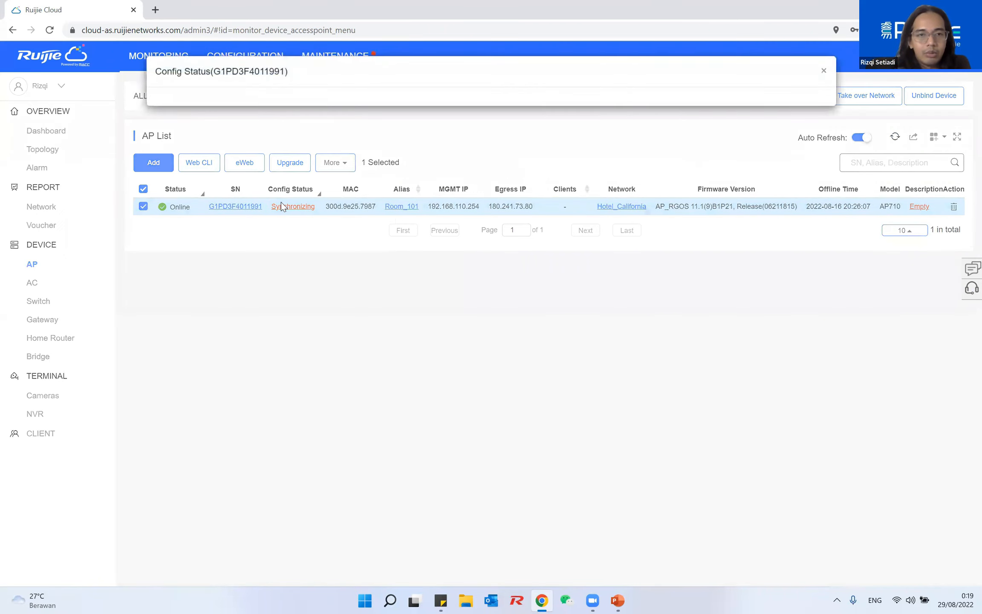
pyautogui.scroll(-1, 505, 236)
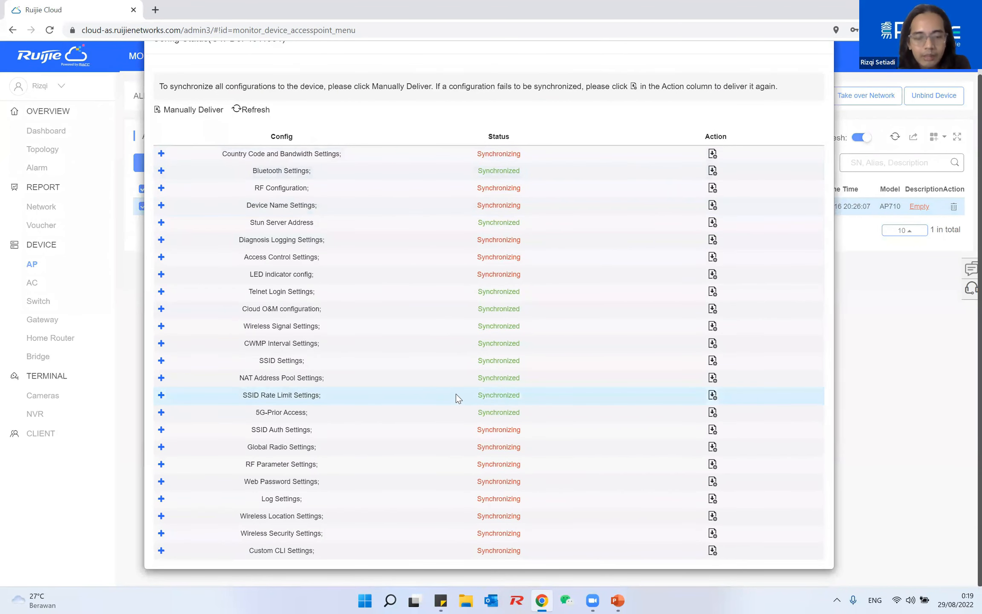
pyautogui.scroll(1, 480, 358)
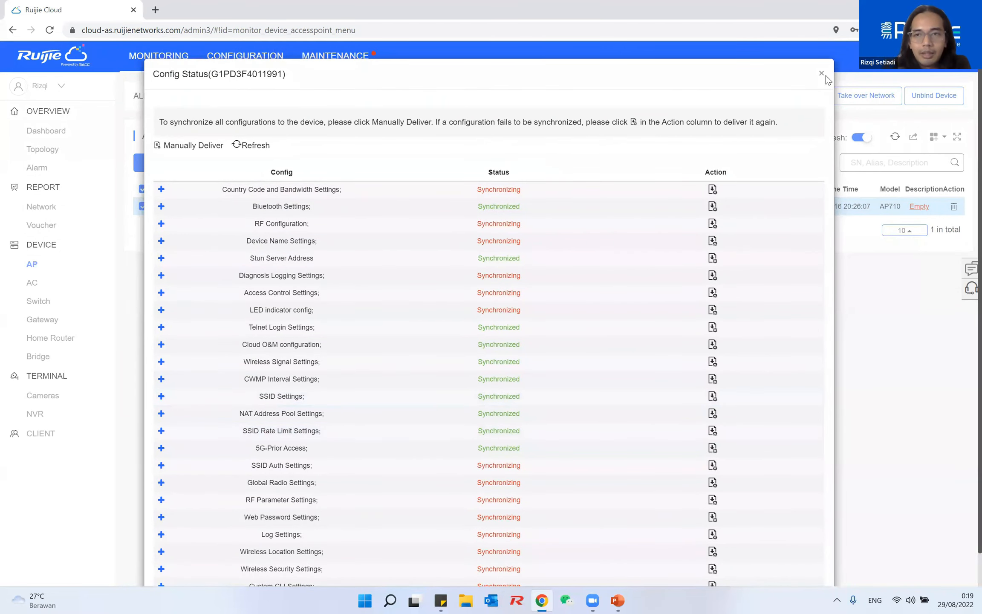
pyautogui.click(824, 72)
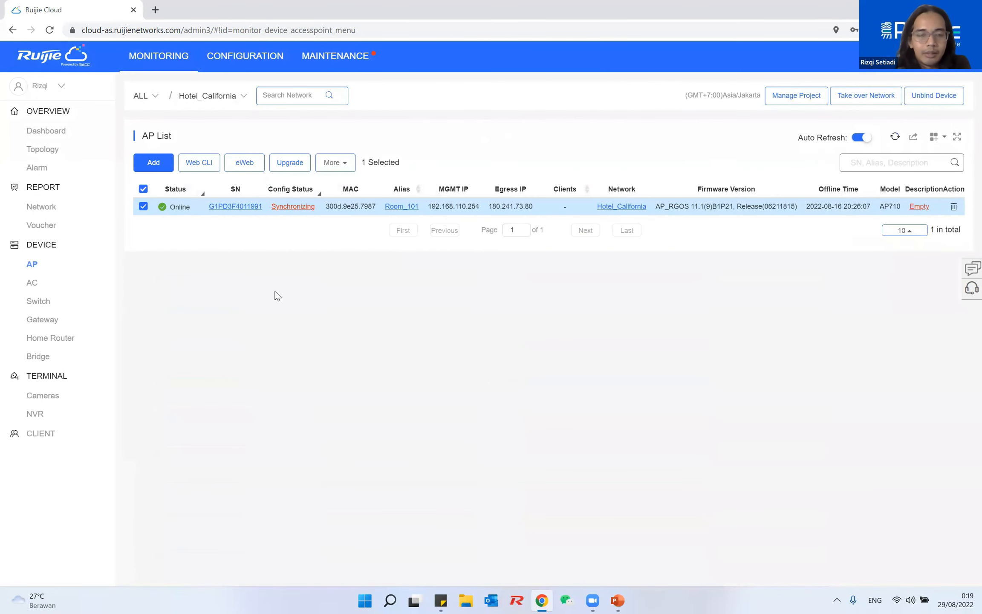
pyautogui.click(143, 206)
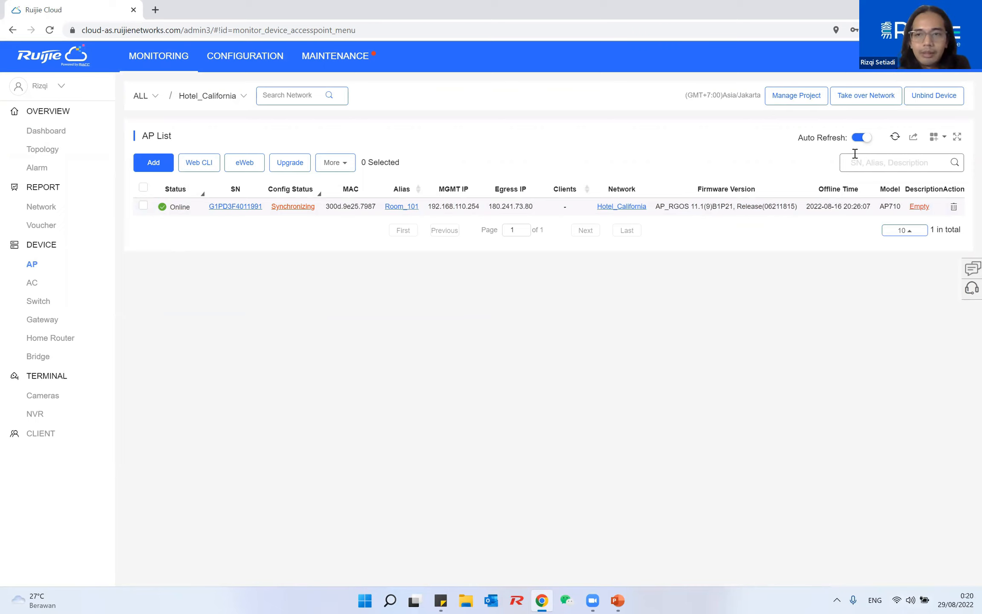
pyautogui.click(896, 138)
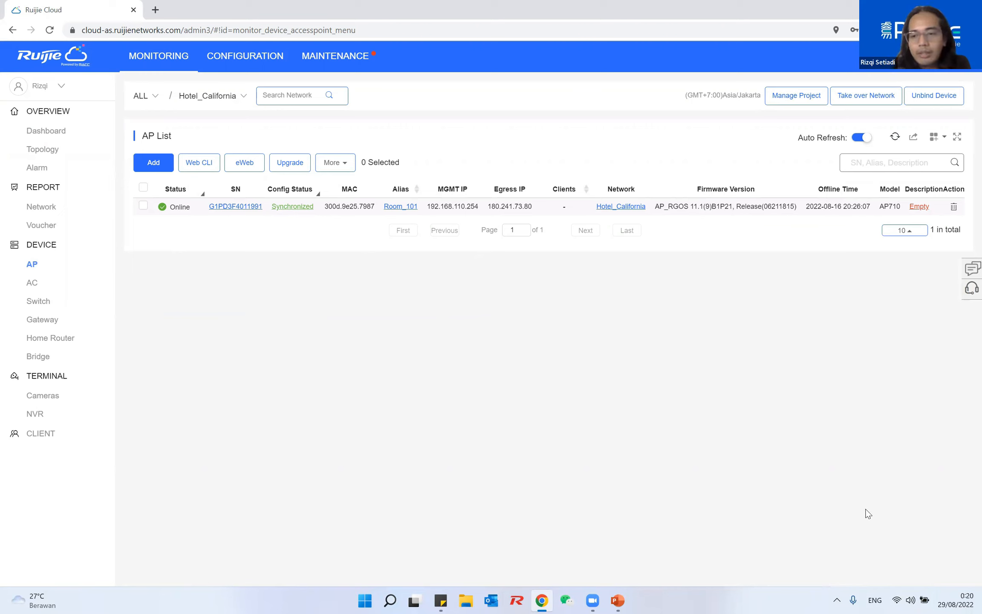
# Check the nearby Wi-Fi networks in Windows quick settings, then go back to Ruijie Cloud's project configuration
pyautogui.click(898, 600)
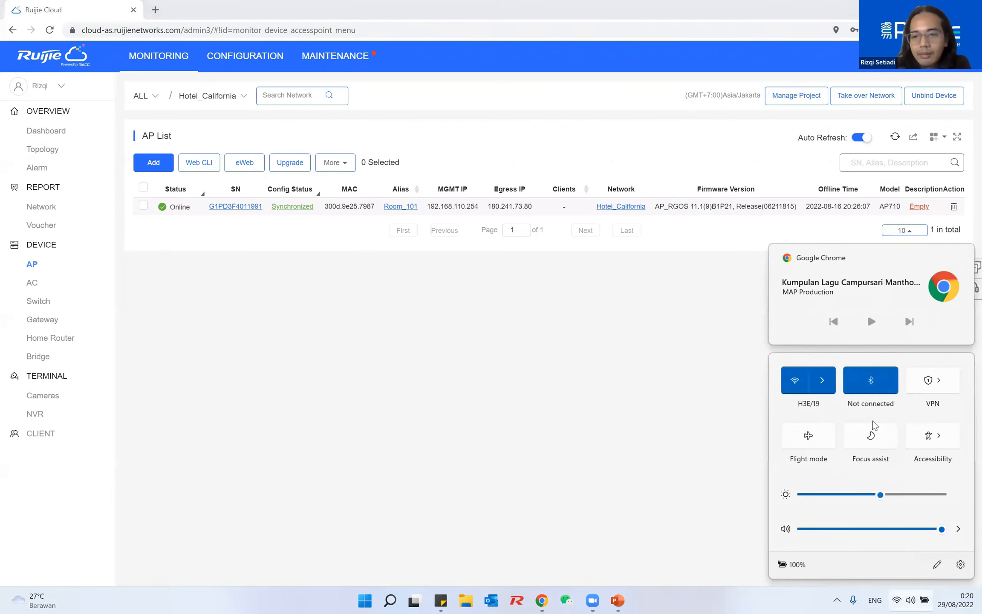
pyautogui.click(834, 386)
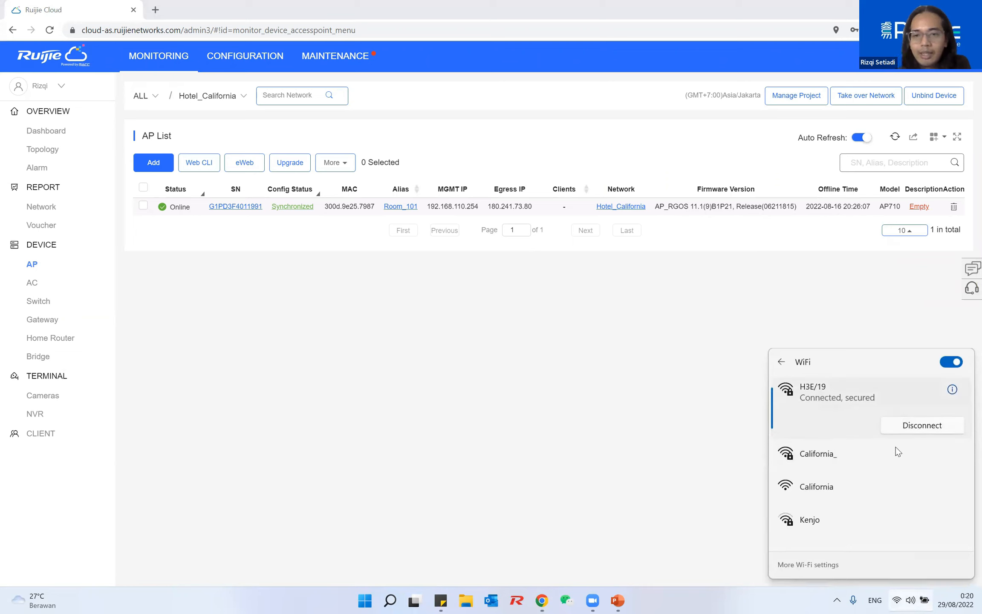
pyautogui.click(542, 349)
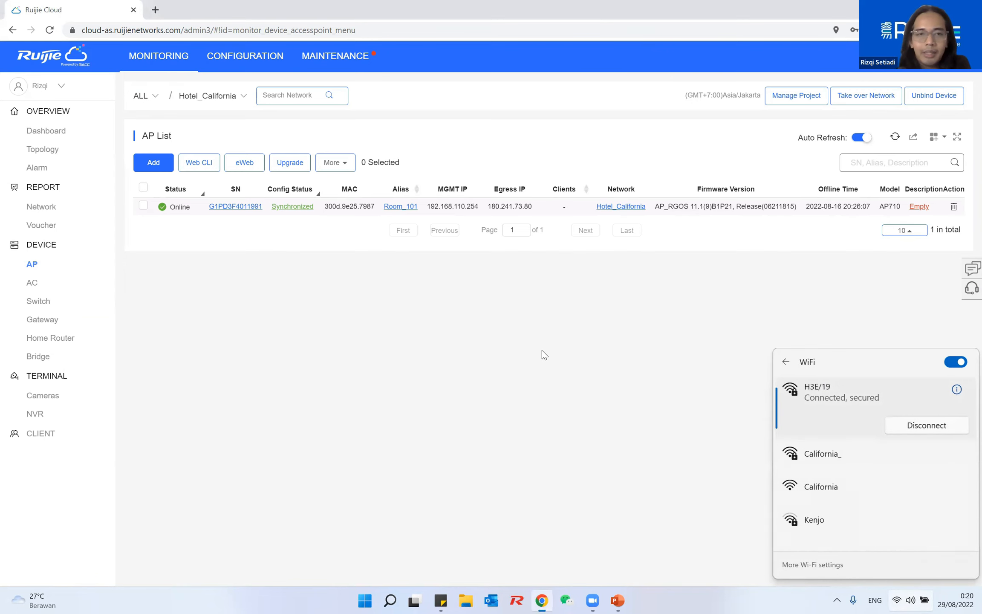
pyautogui.click(247, 68)
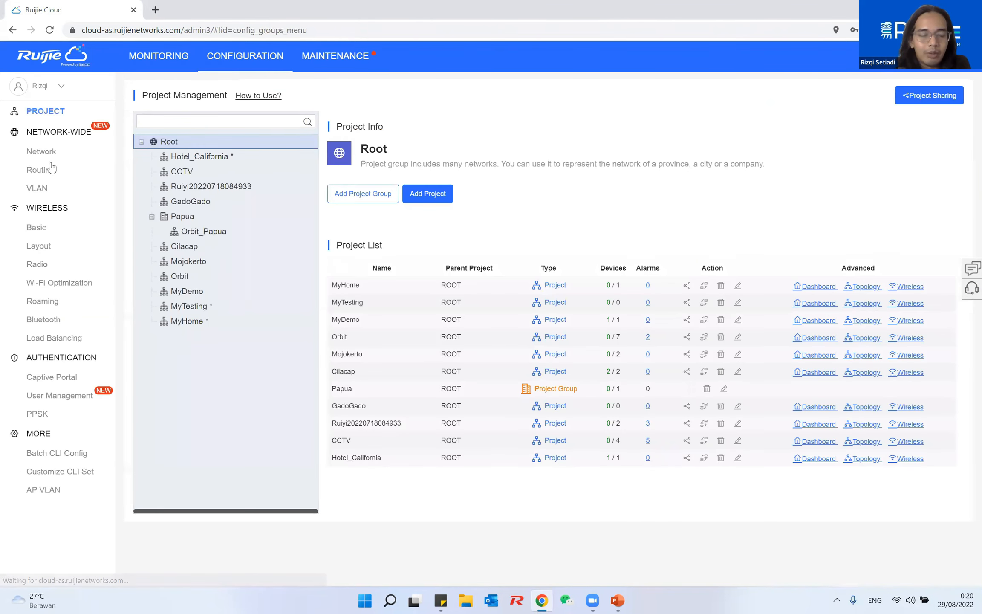
# Apply apartment Wi-Fi to the California_ SSID in Hotel_California's basic wireless settings and save
pyautogui.click(49, 110)
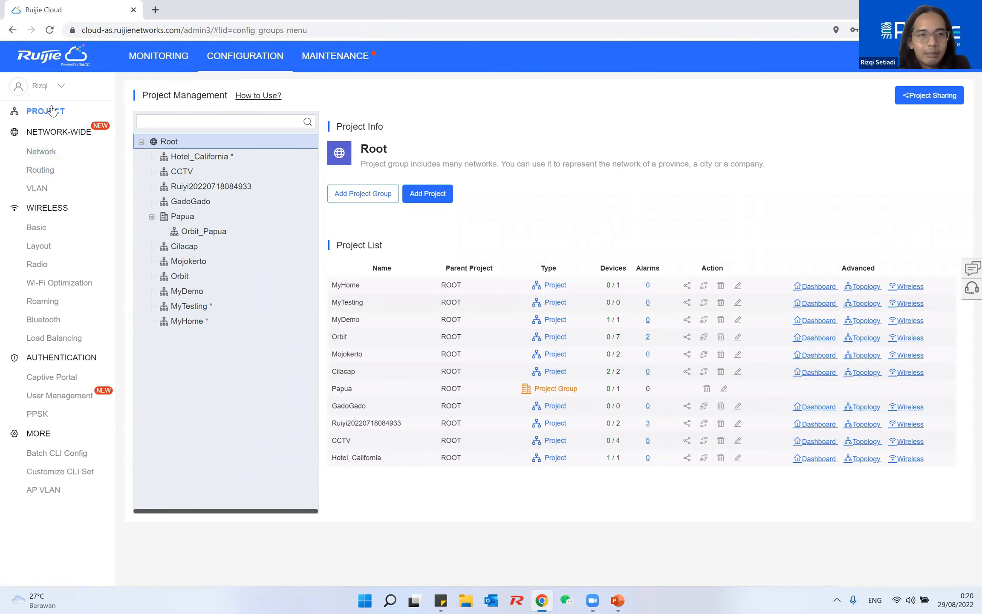
pyautogui.click(52, 228)
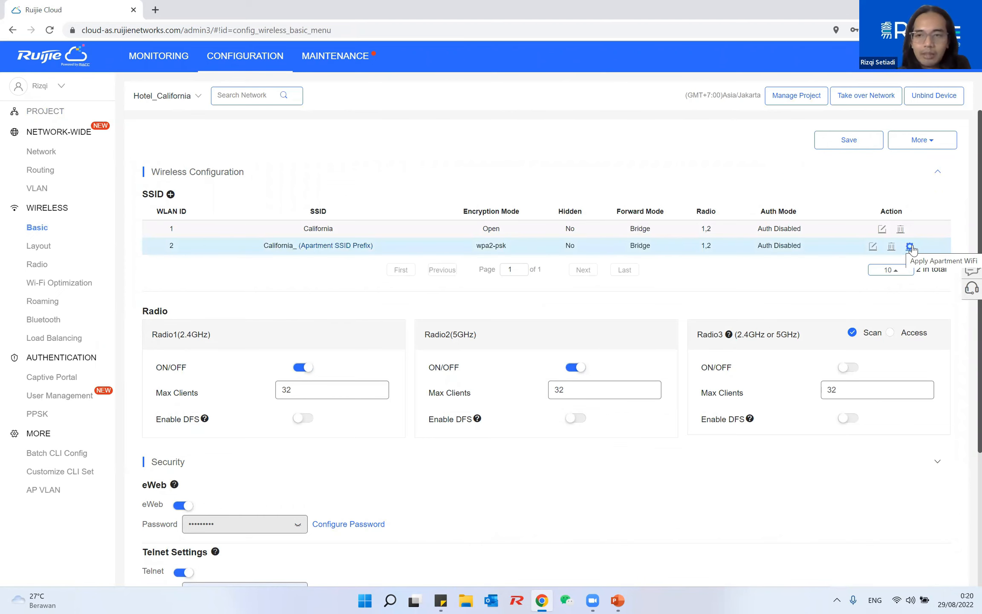
pyautogui.click(912, 249)
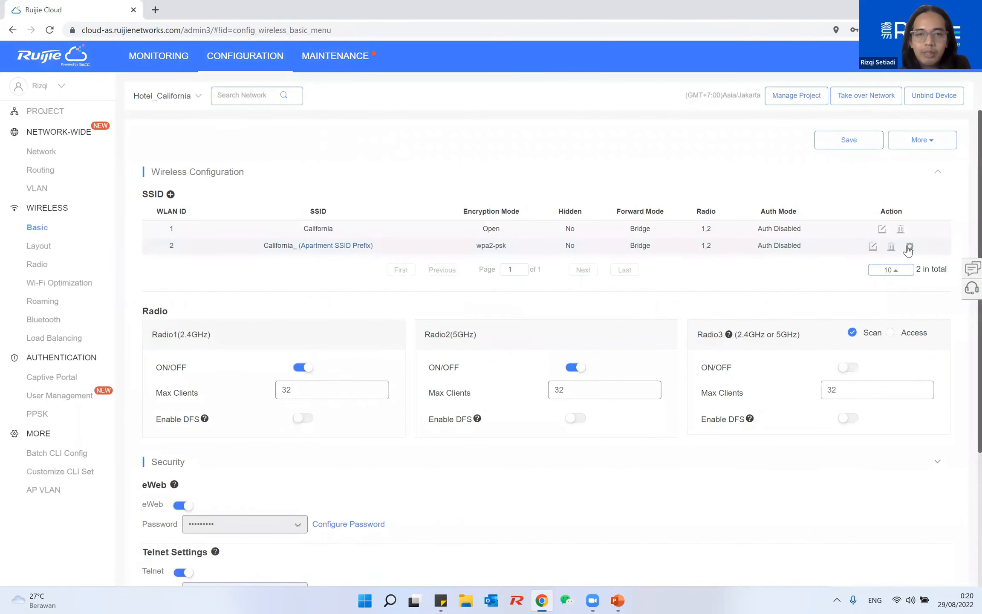
pyautogui.click(860, 145)
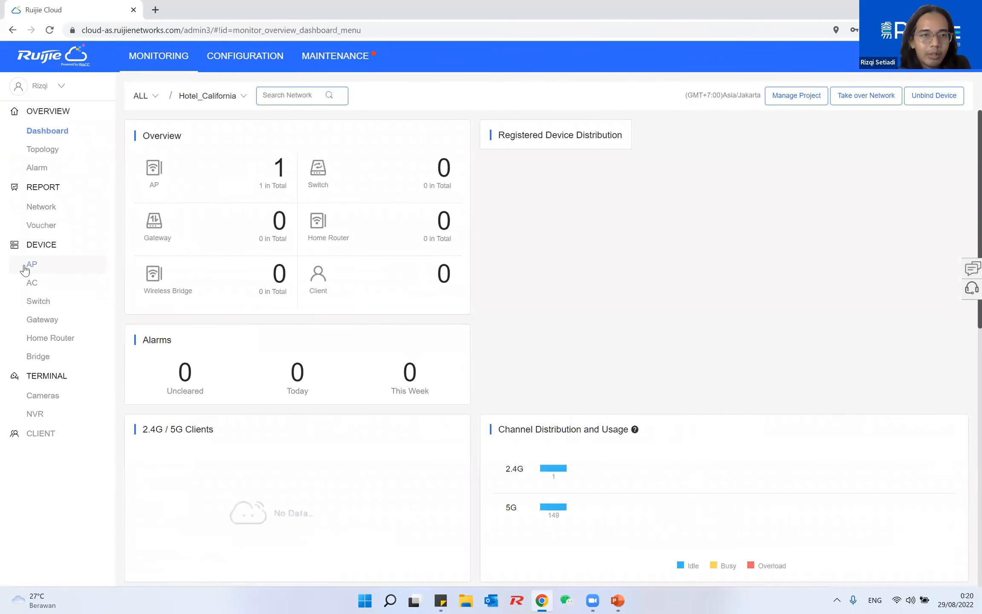
# Open the AP list and check which Wi-Fi networks Windows can see
pyautogui.click(30, 263)
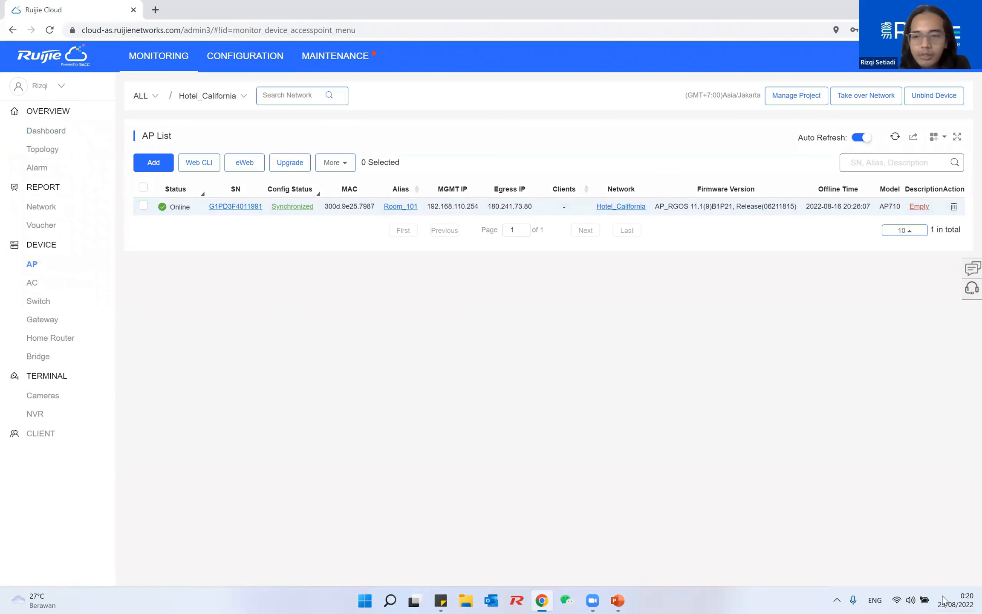
pyautogui.click(895, 600)
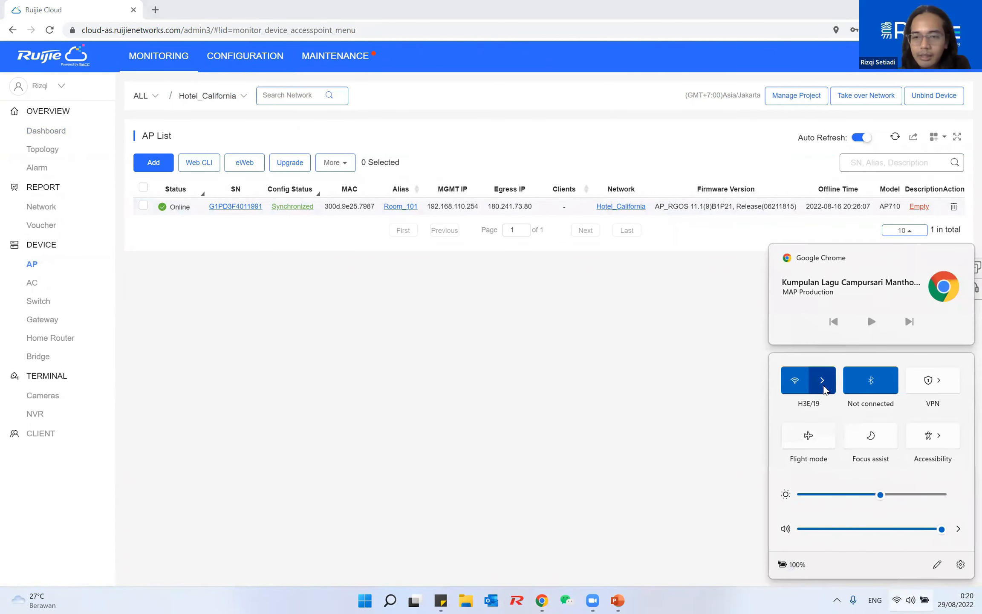
pyautogui.click(824, 387)
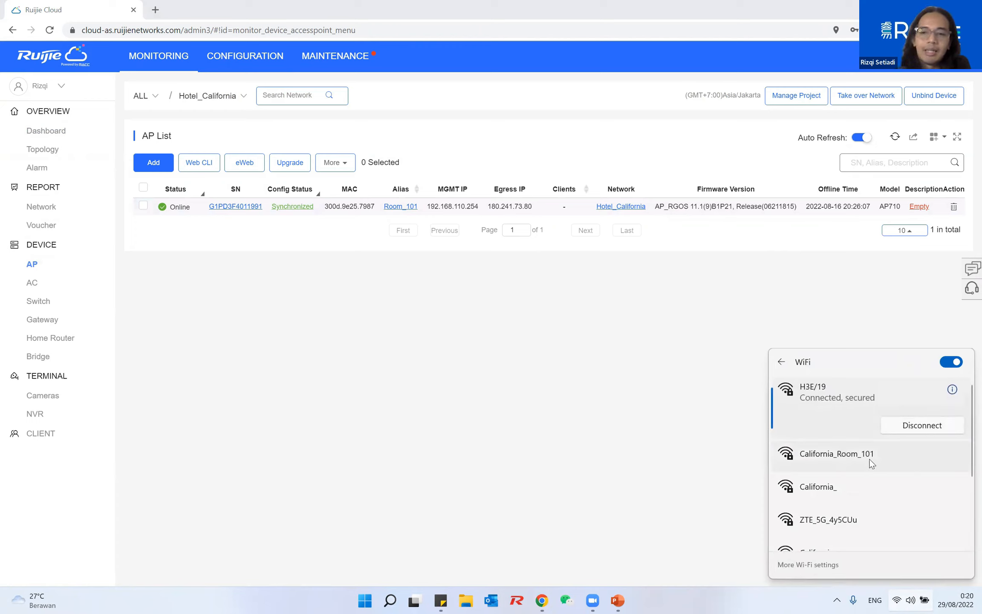
pyautogui.scroll(-2, 903, 458)
pyautogui.scroll(1, 903, 458)
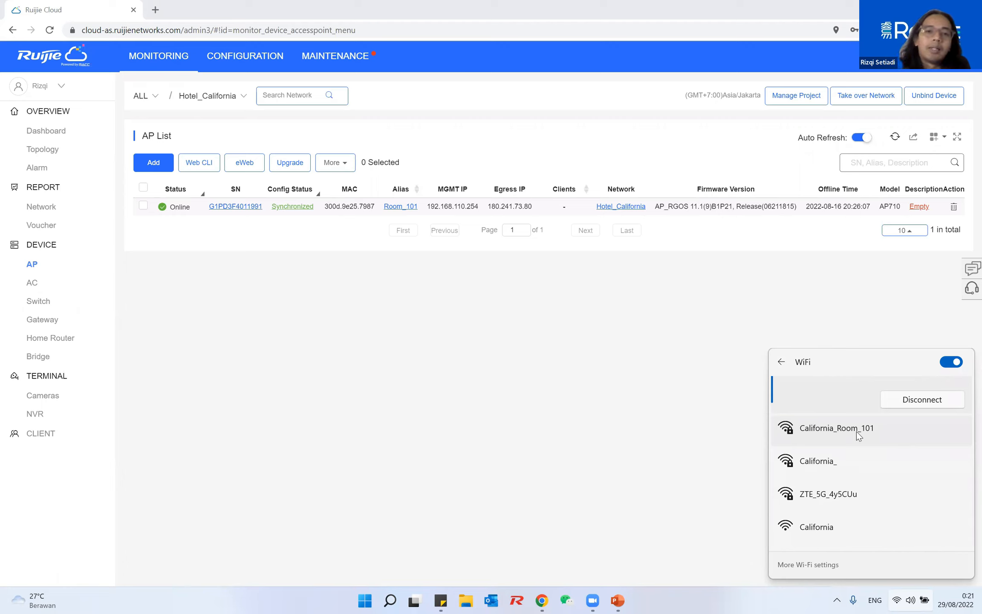
pyautogui.click(587, 356)
# Reload the AP list, recheck available Wi-Fi networks, then select Room_101 and open More actions
pyautogui.click(895, 136)
pyautogui.click(898, 598)
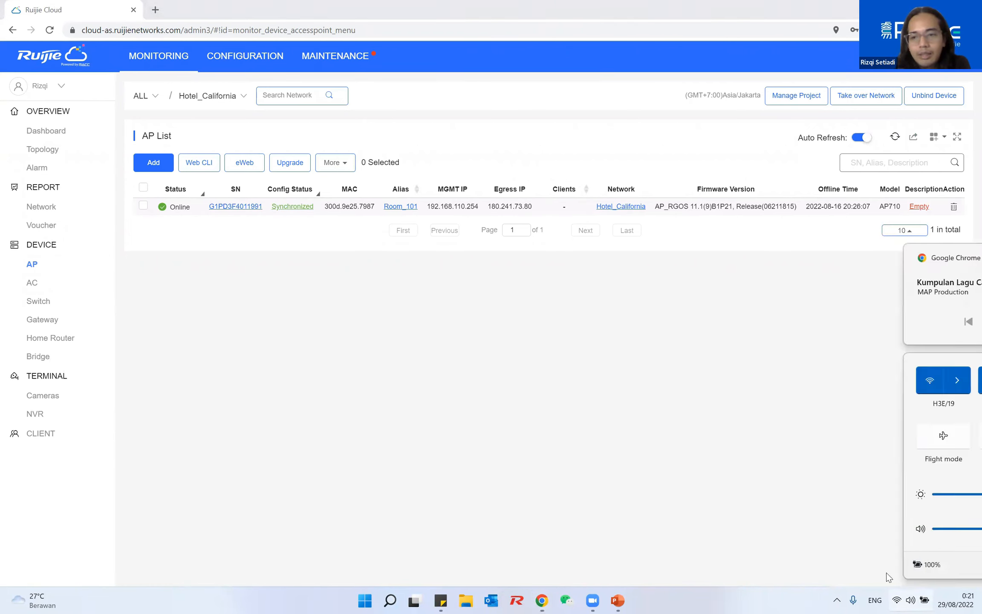
pyautogui.click(826, 384)
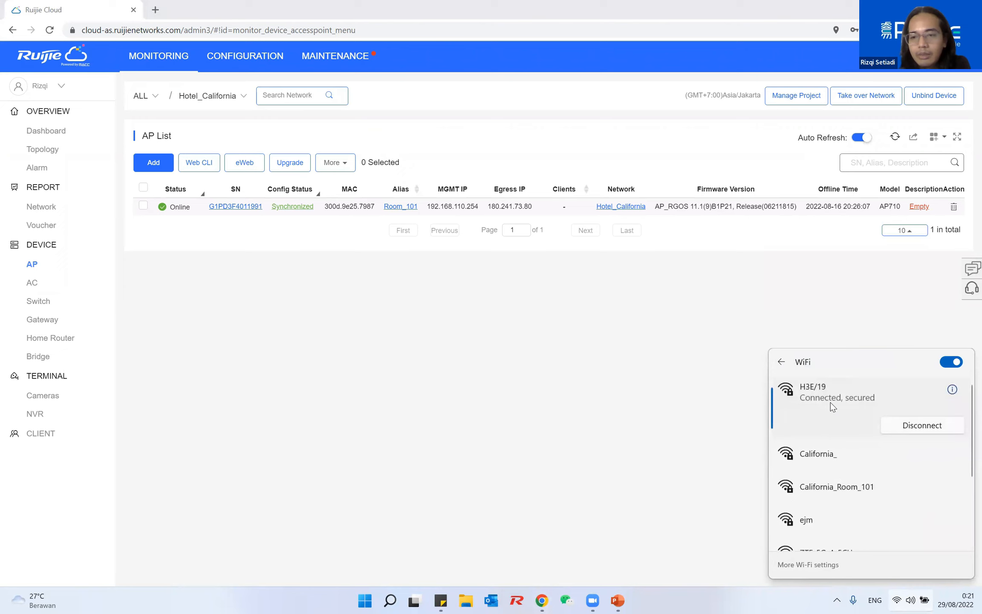
pyautogui.scroll(-1, 867, 495)
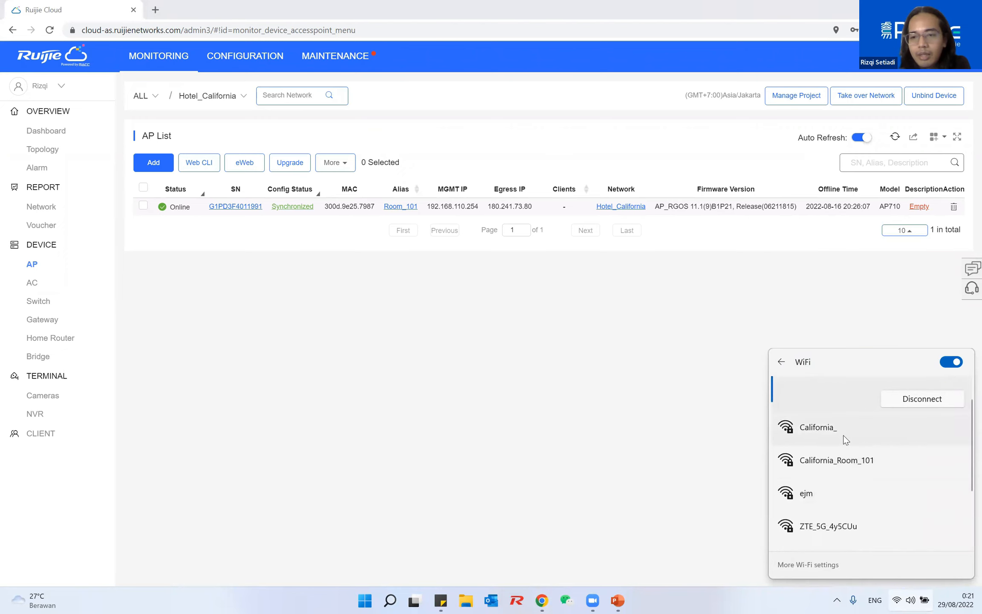
pyautogui.scroll(-2, 852, 471)
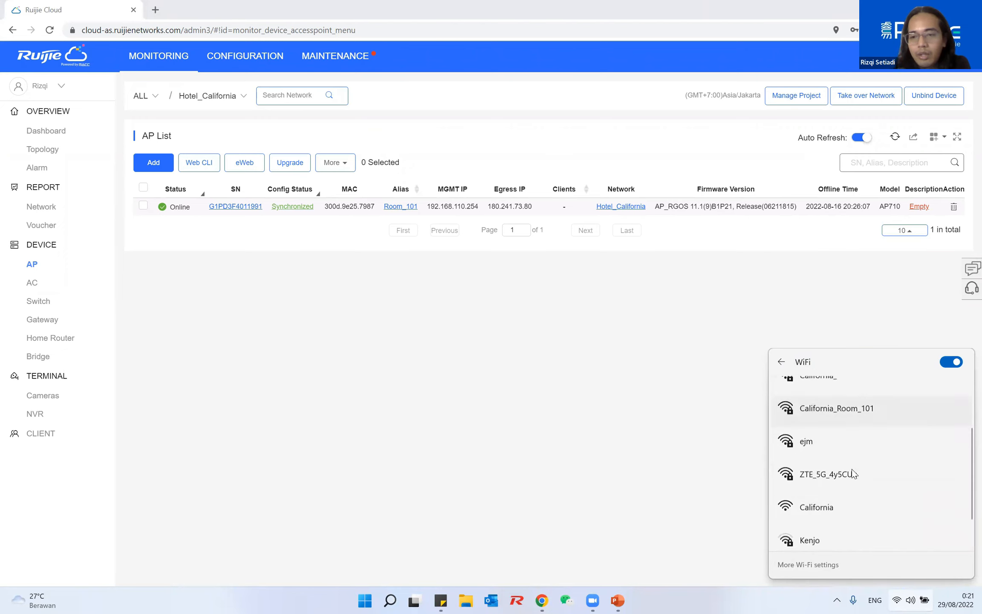
pyautogui.scroll(2, 852, 469)
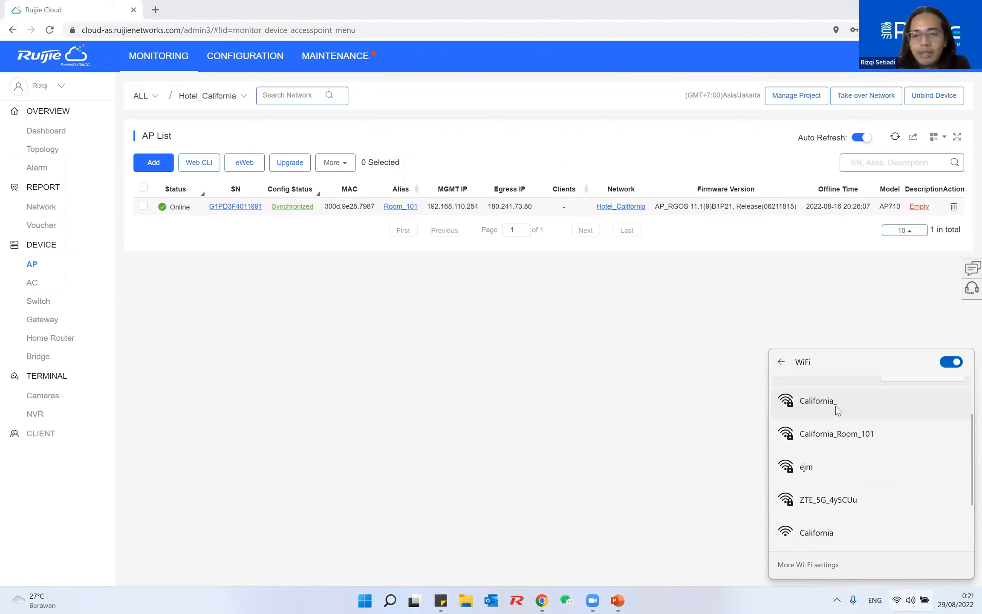
pyautogui.click(894, 144)
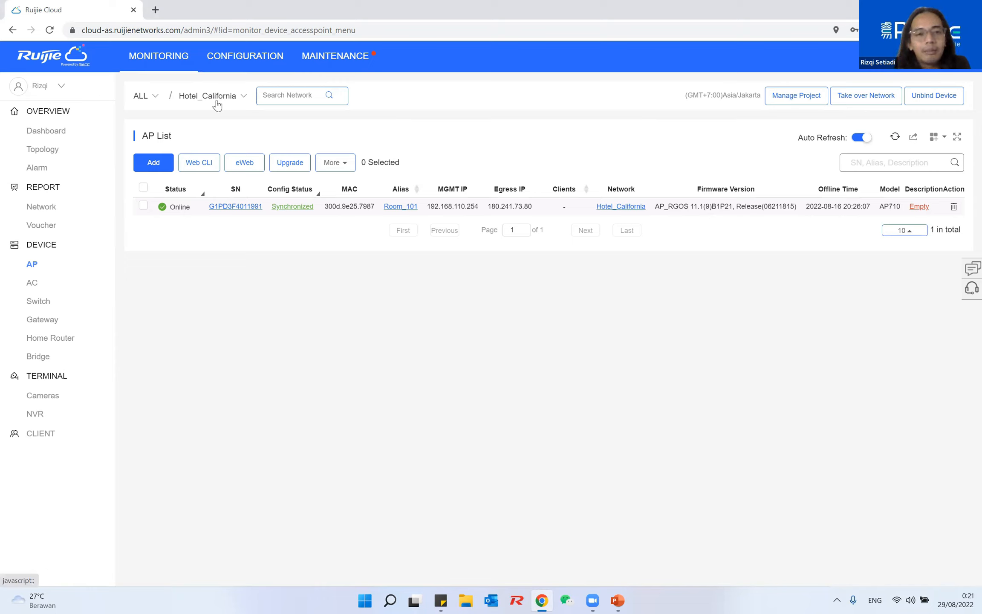
pyautogui.click(142, 207)
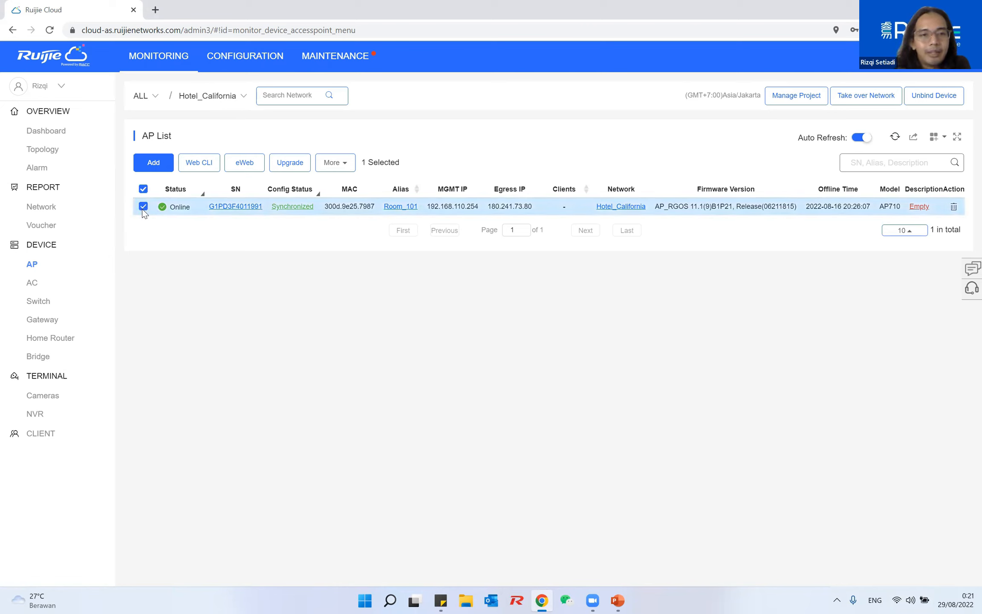
pyautogui.click(328, 169)
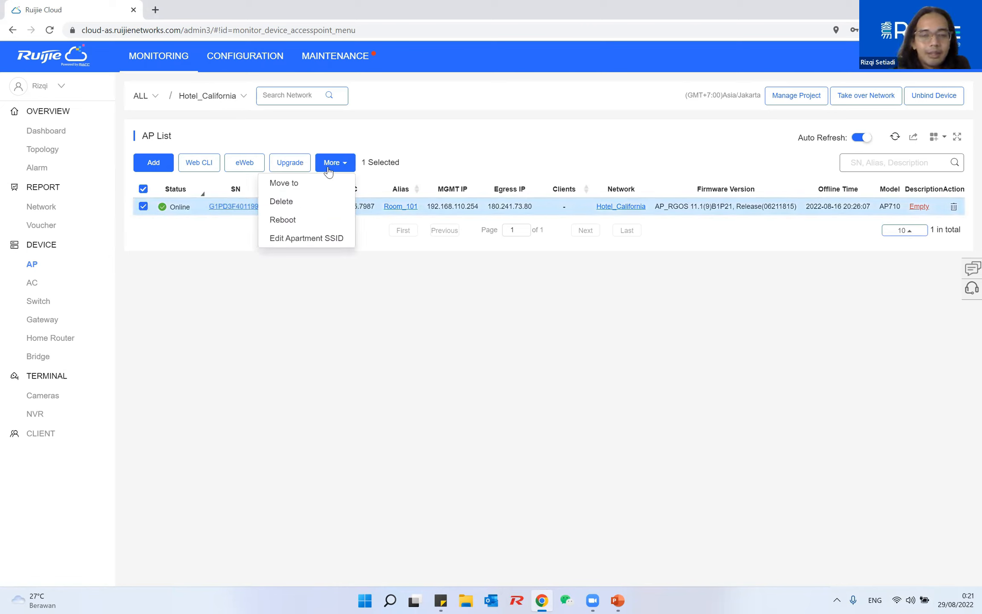
# Move the Room_101 access point into Hotel_California > AP_Koridor and confirm the move
pyautogui.click(326, 185)
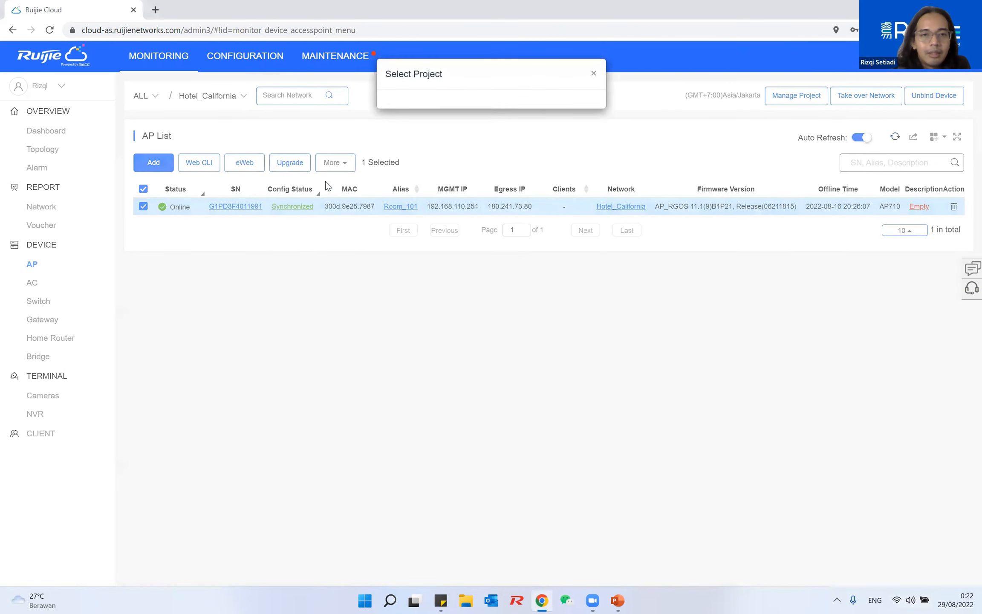
pyautogui.click(399, 148)
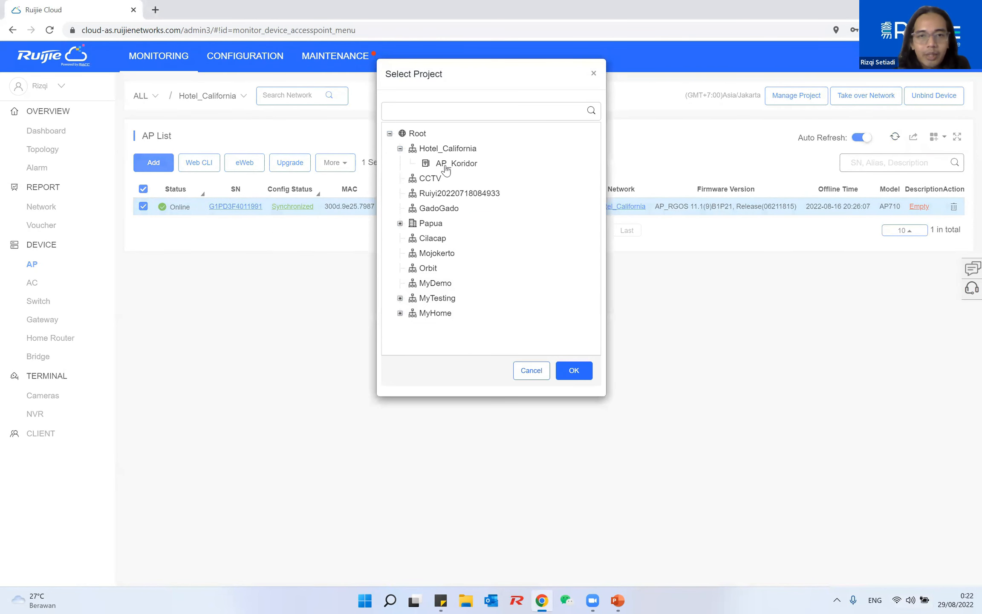
pyautogui.click(446, 167)
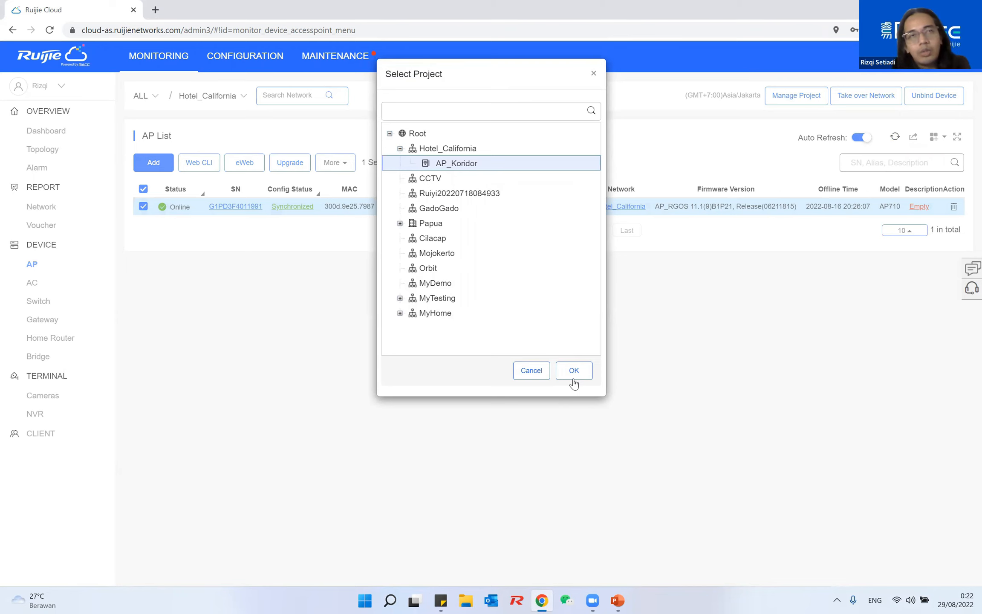
pyautogui.click(574, 370)
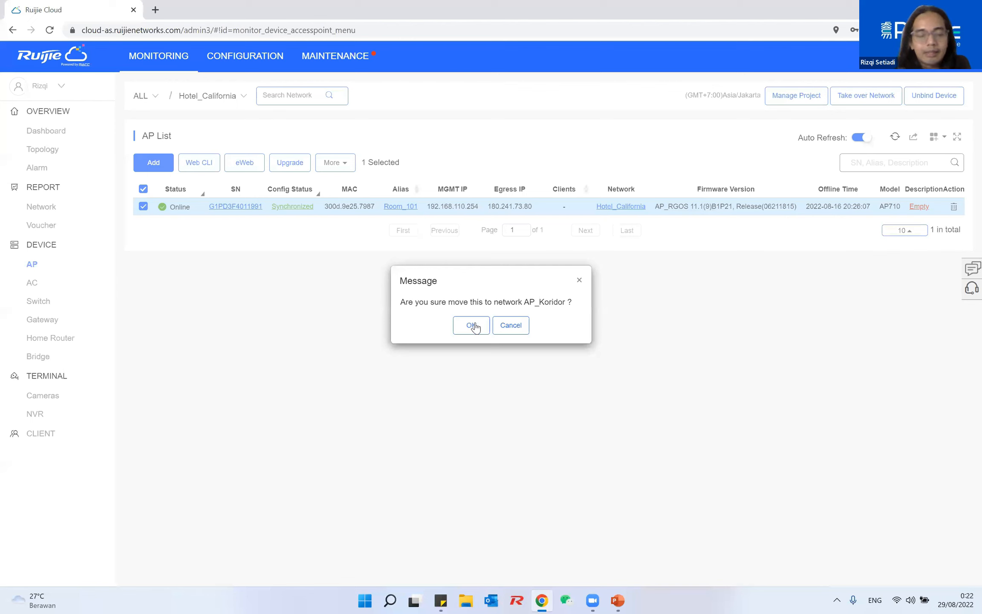
pyautogui.click(472, 326)
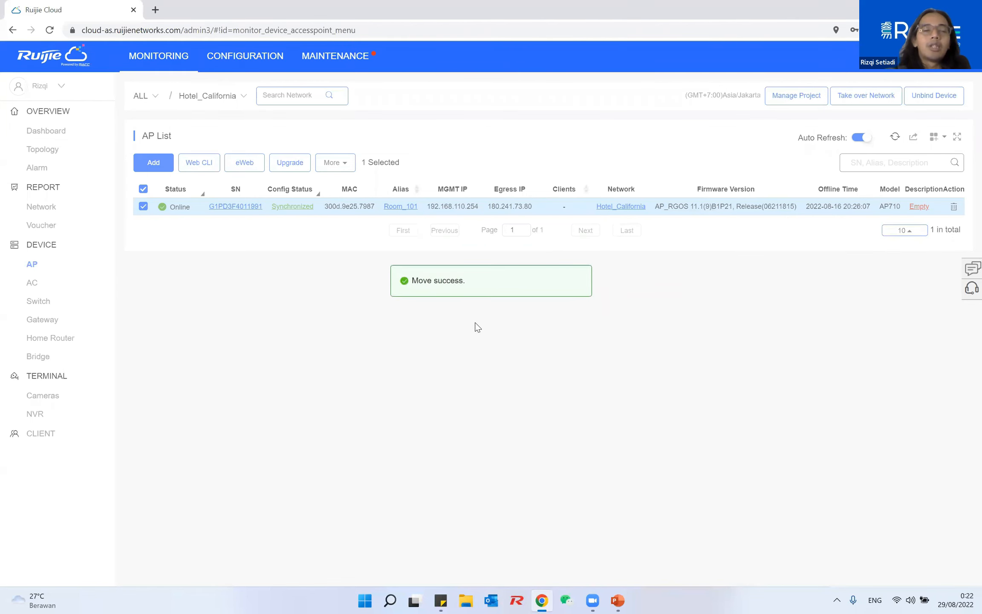
pyautogui.click(252, 61)
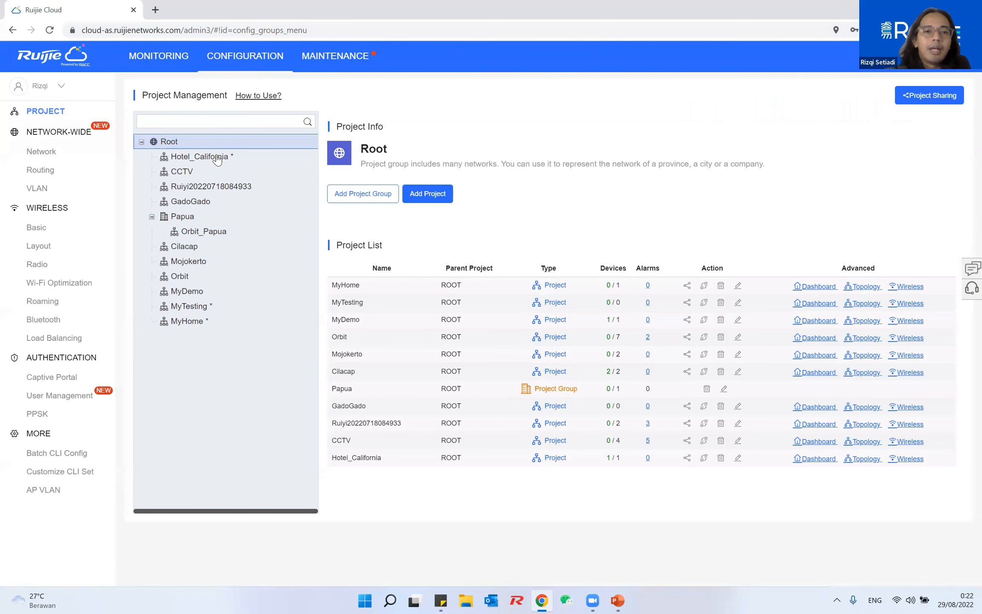
# Verify Hotel_California's Project List shows AP_Koridor with 1/1 devices, then return to Monitoring
pyautogui.click(218, 158)
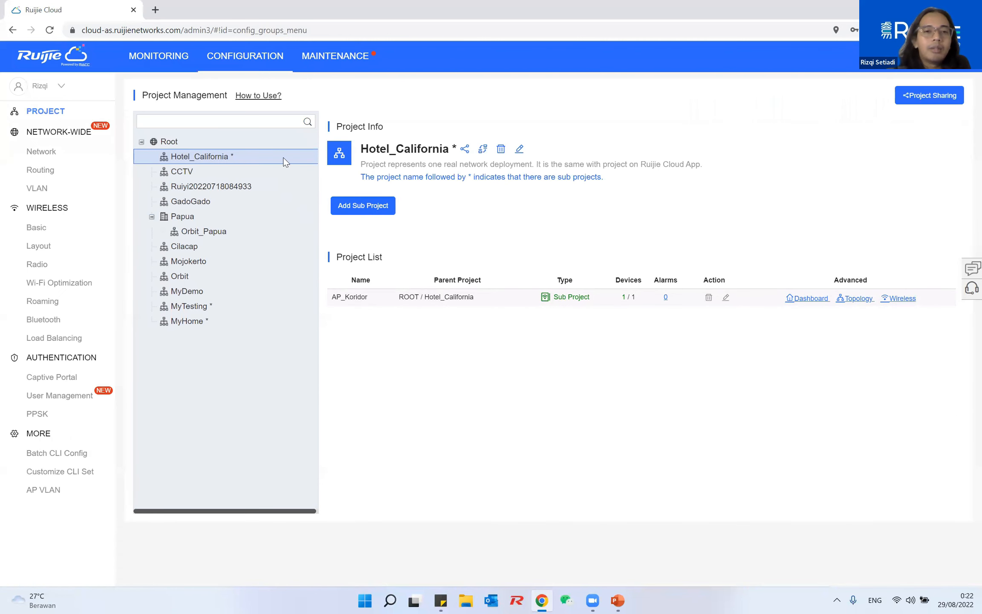
pyautogui.moveTo(362, 149); pyautogui.dragTo(452, 147)
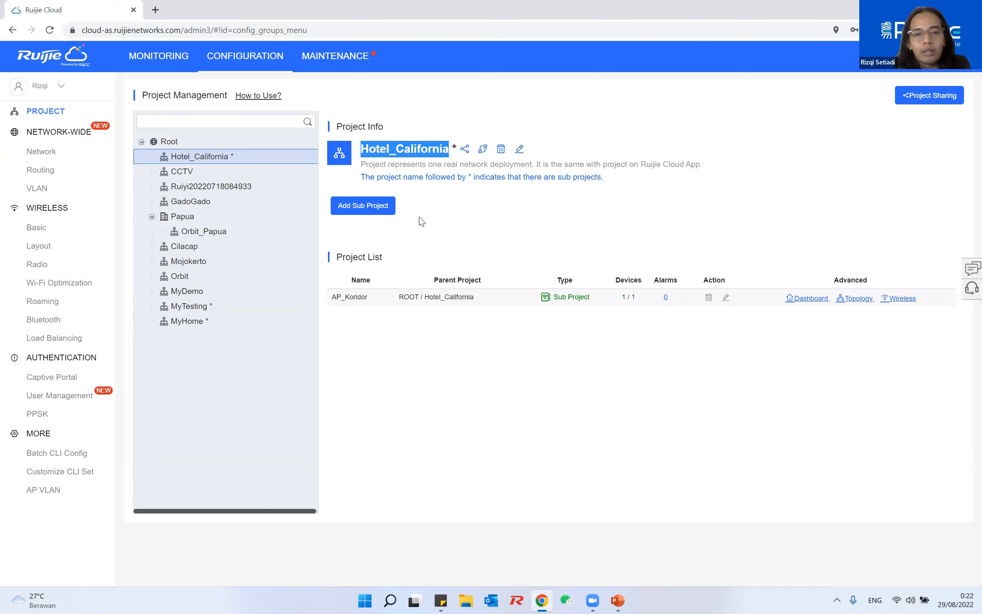
pyautogui.moveTo(334, 298); pyautogui.dragTo(474, 298)
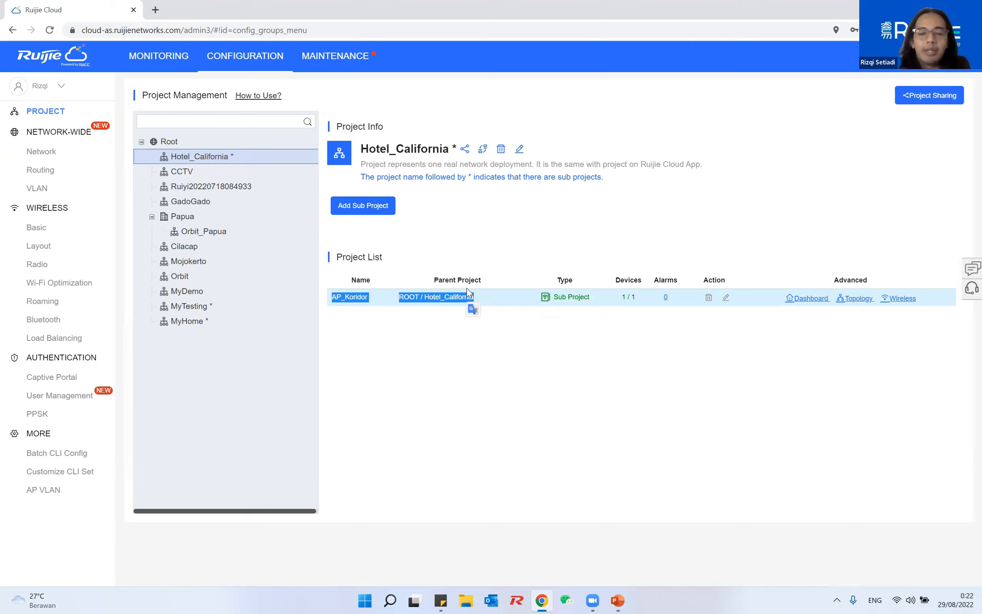
pyautogui.click(423, 326)
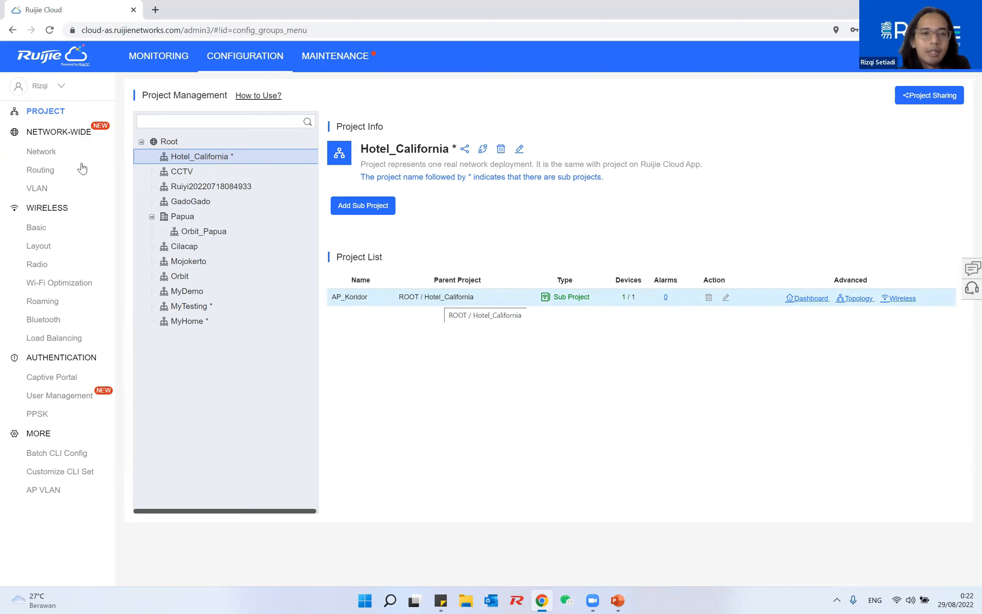
pyautogui.click(169, 60)
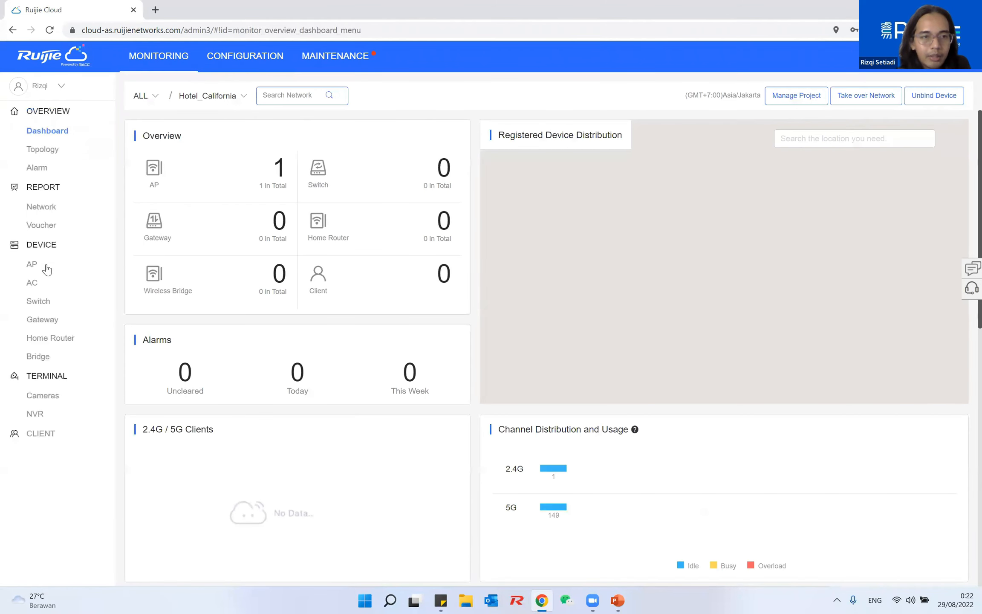
# Show the AP list for the Hotel_California / AP_Koridor network
pyautogui.click(42, 264)
pyautogui.click(239, 97)
pyautogui.moveTo(240, 151)
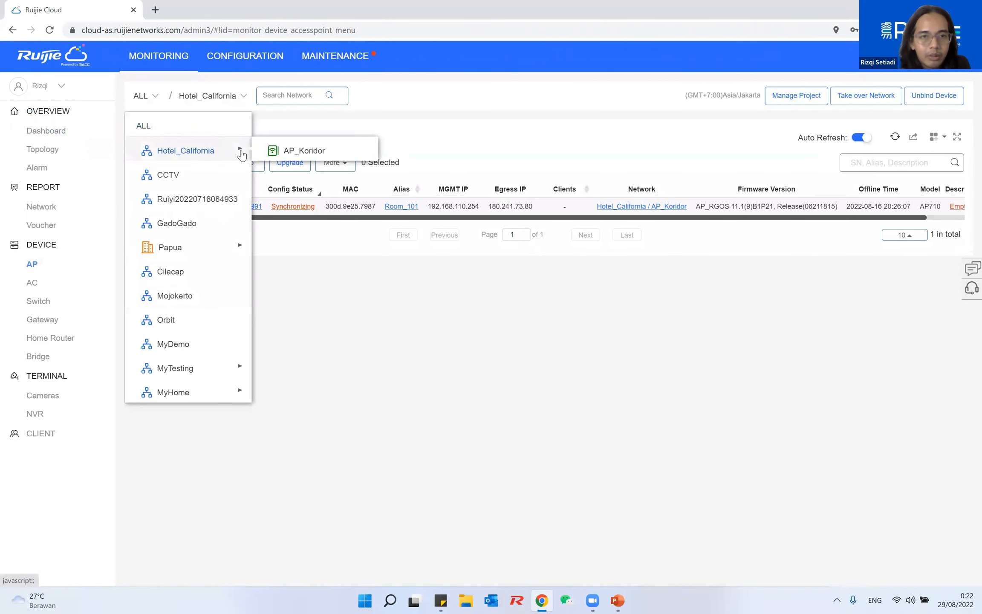
pyautogui.click(294, 151)
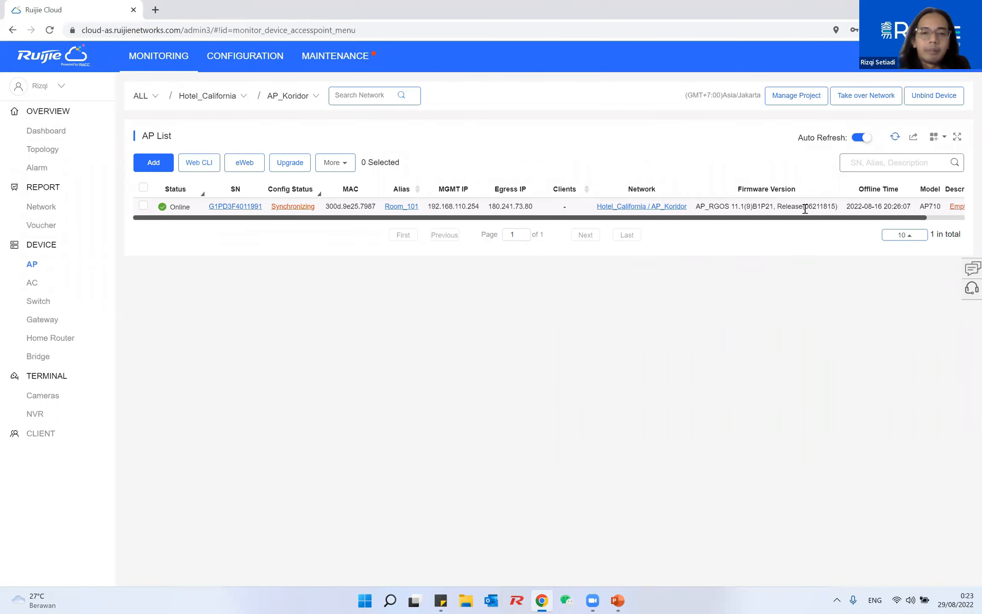
# Refresh AP_Koridor's list until Room_101 reads Synchronized, and check nearby Wi-Fi networks
pyautogui.click(895, 139)
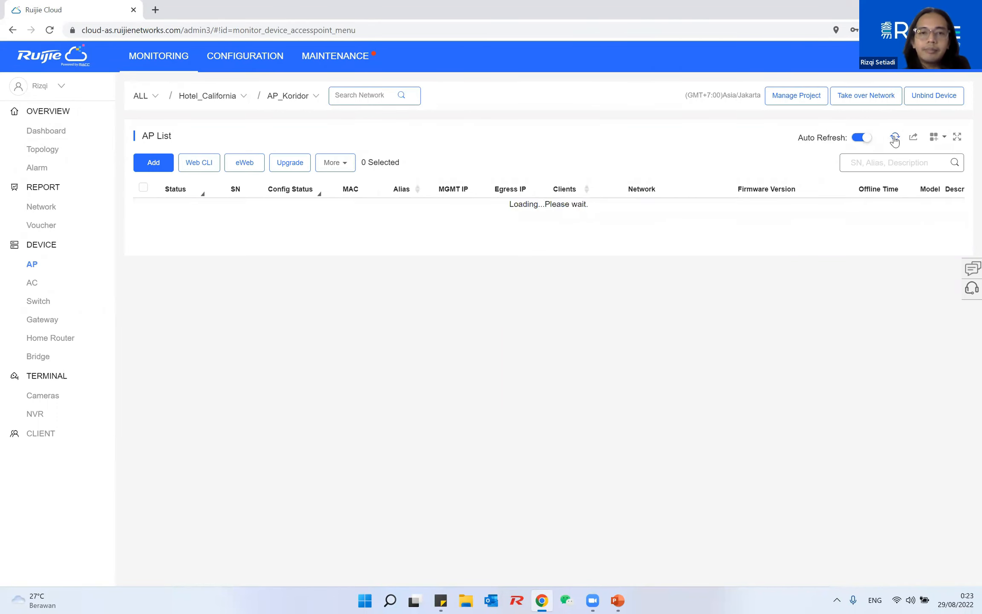
pyautogui.click(897, 600)
pyautogui.click(824, 382)
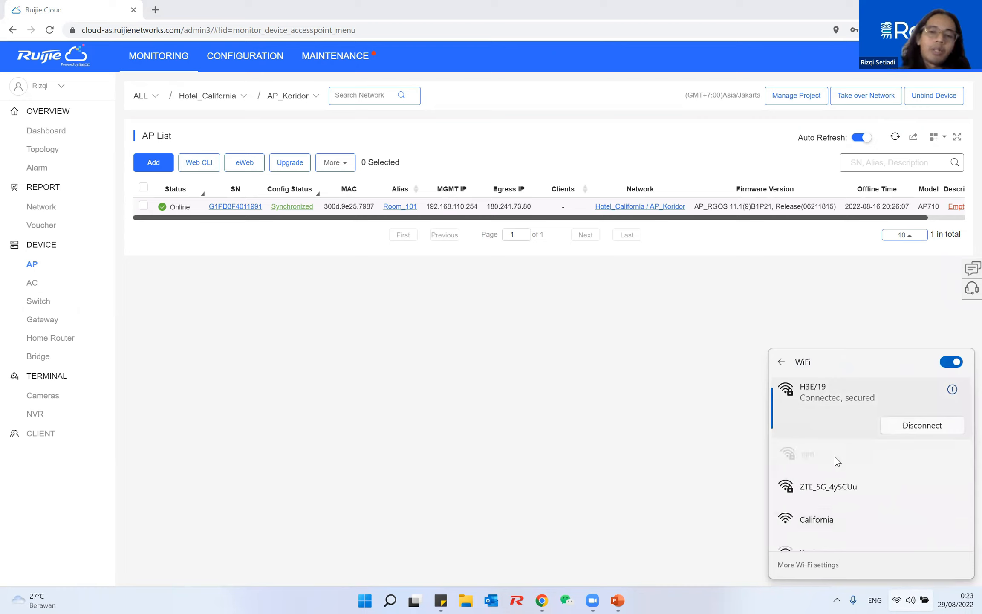
pyautogui.click(383, 311)
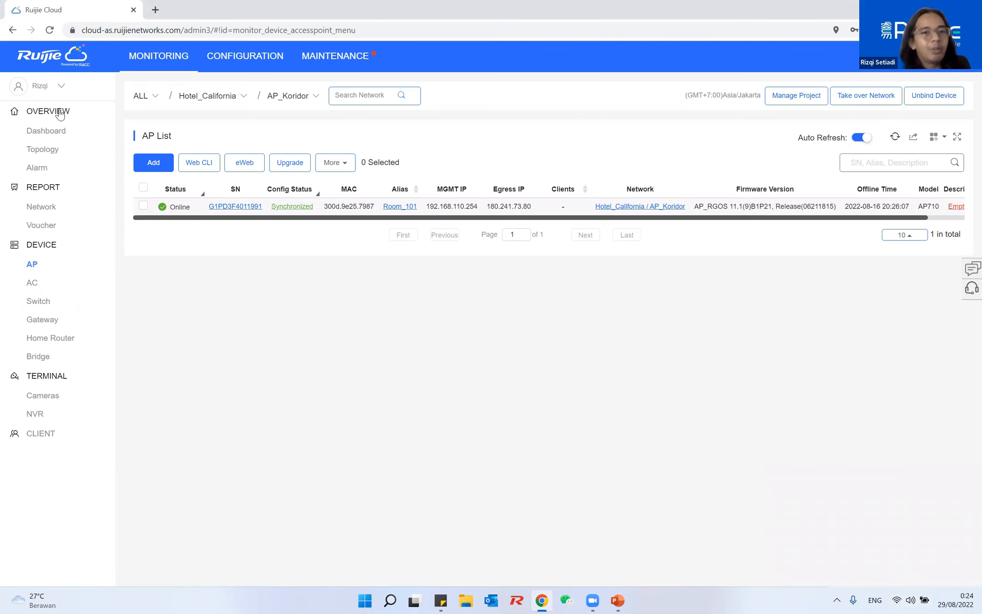
pyautogui.click(212, 56)
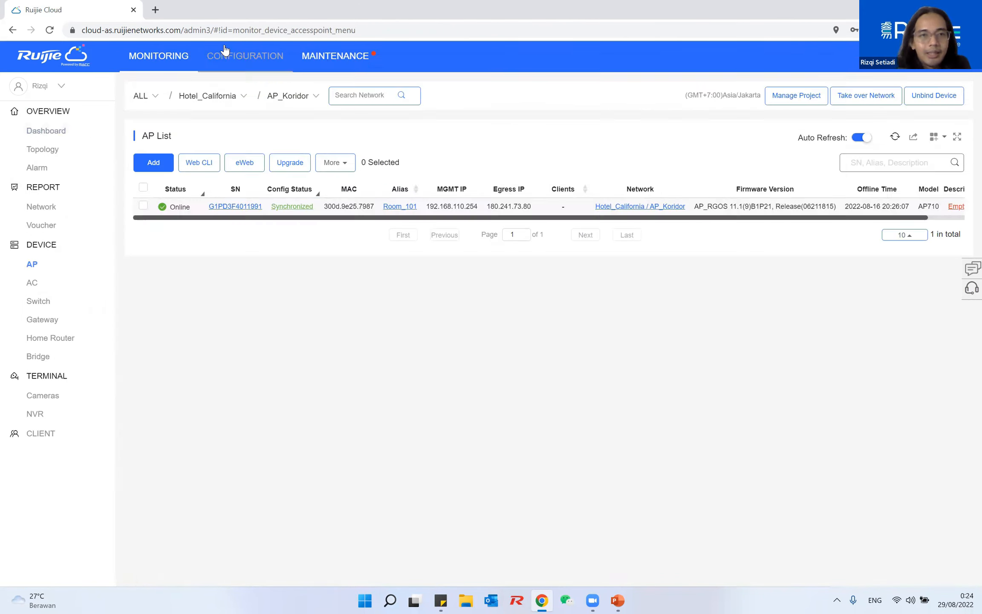
# Create project SMAN1 with the School scenario and a management password, completing the wizard
pyautogui.click(427, 193)
pyautogui.write('SMAN1')
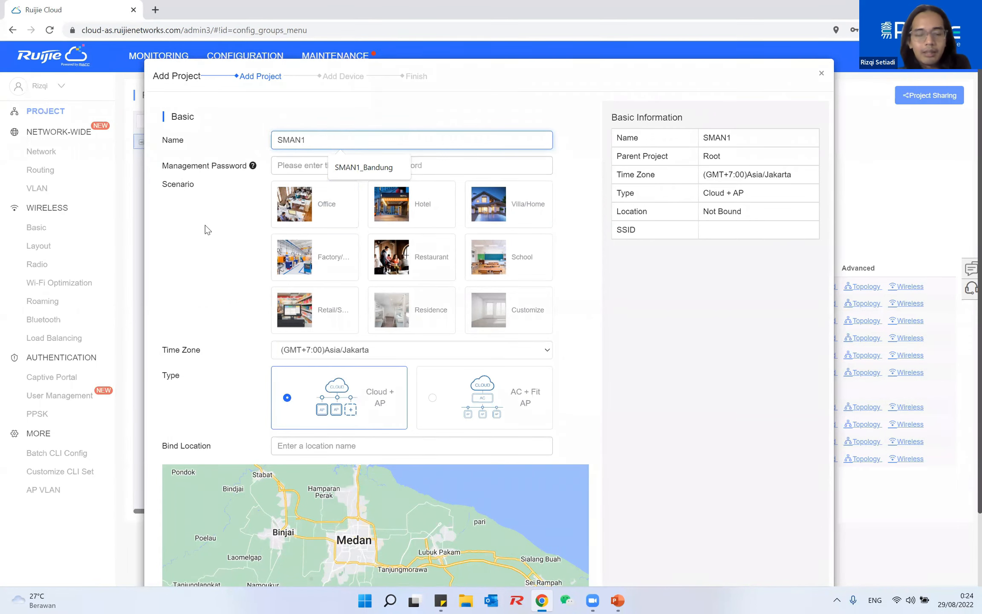
pyautogui.click(511, 257)
pyautogui.scroll(-1, 395, 414)
pyautogui.click(309, 107)
pyautogui.click(530, 568)
pyautogui.click(505, 282)
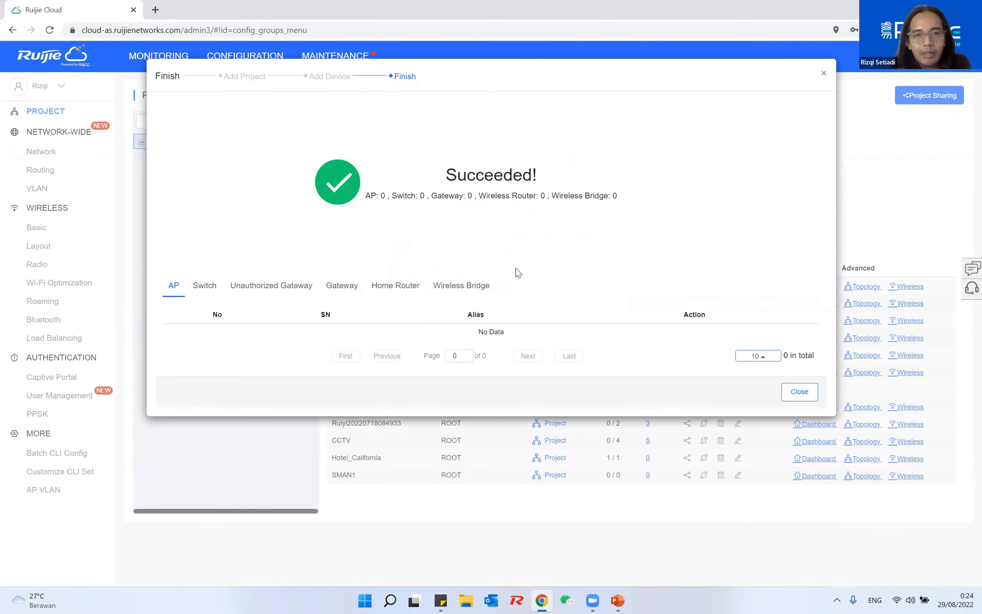
pyautogui.click(823, 74)
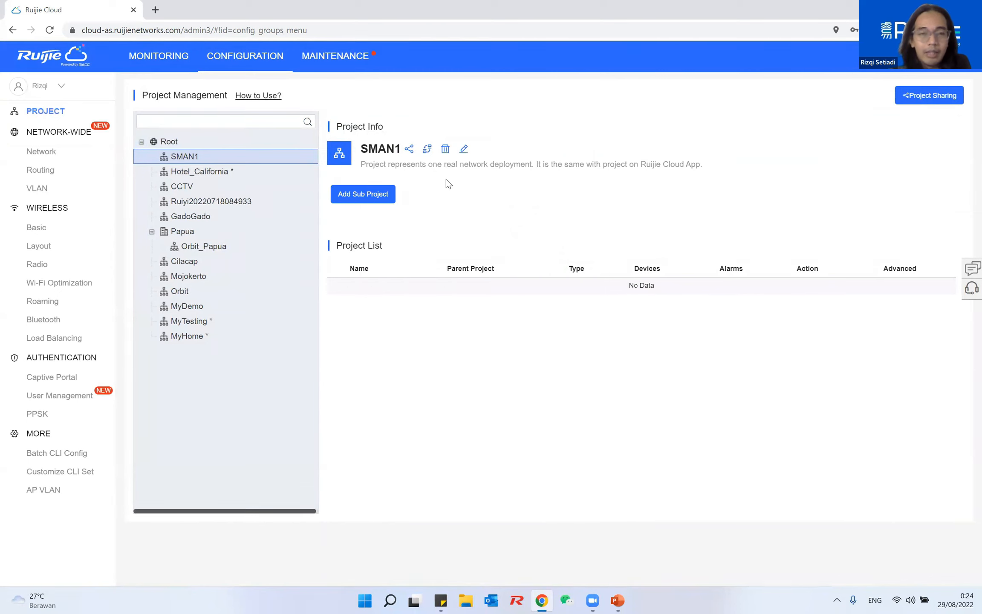
pyautogui.moveTo(364, 149); pyautogui.dragTo(415, 149)
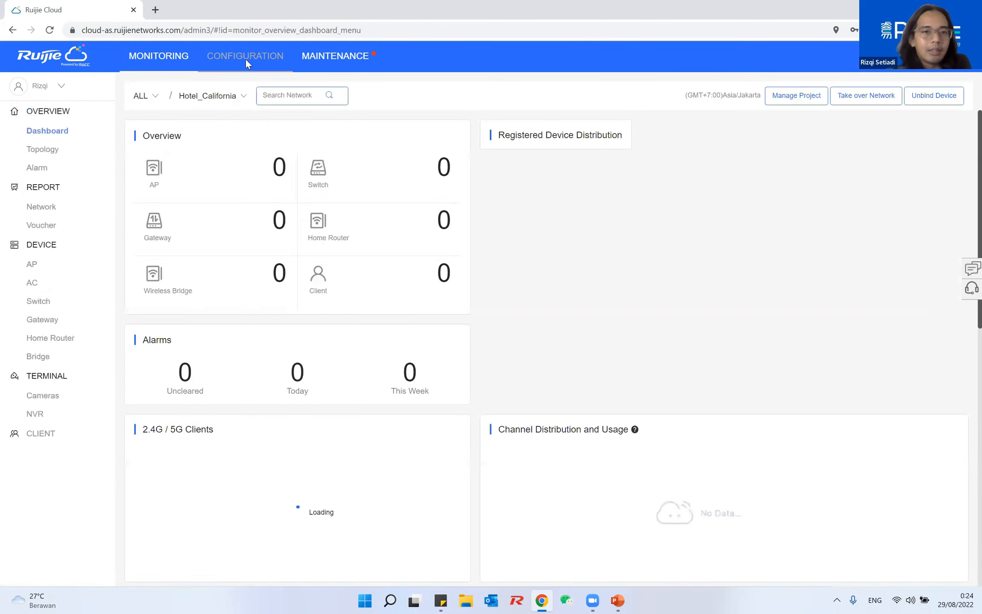
# Open Wireless > Basic settings for the SMAN1 project
pyautogui.click(245, 59)
pyautogui.click(37, 227)
pyautogui.click(154, 95)
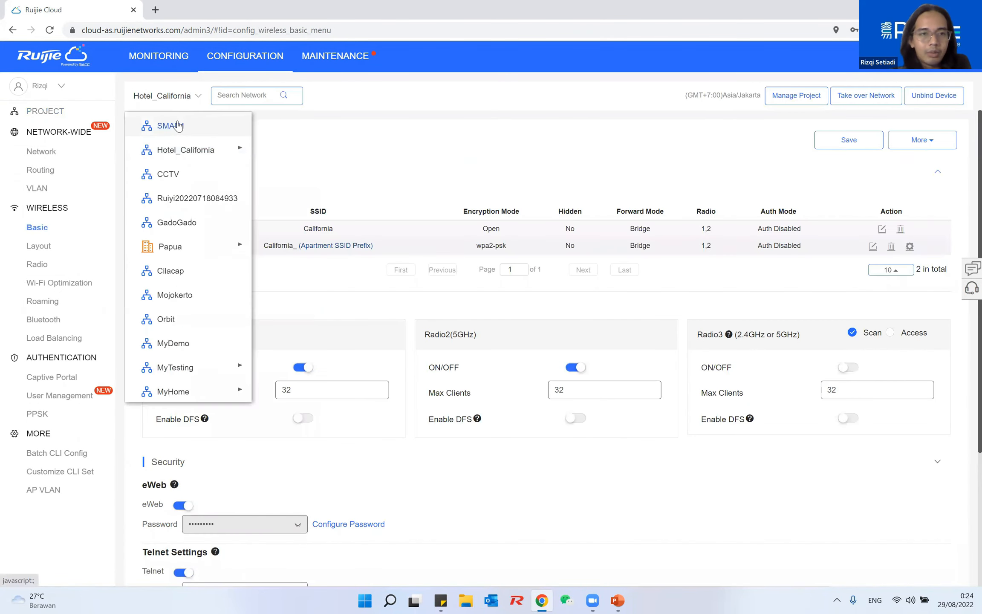
pyautogui.click(170, 127)
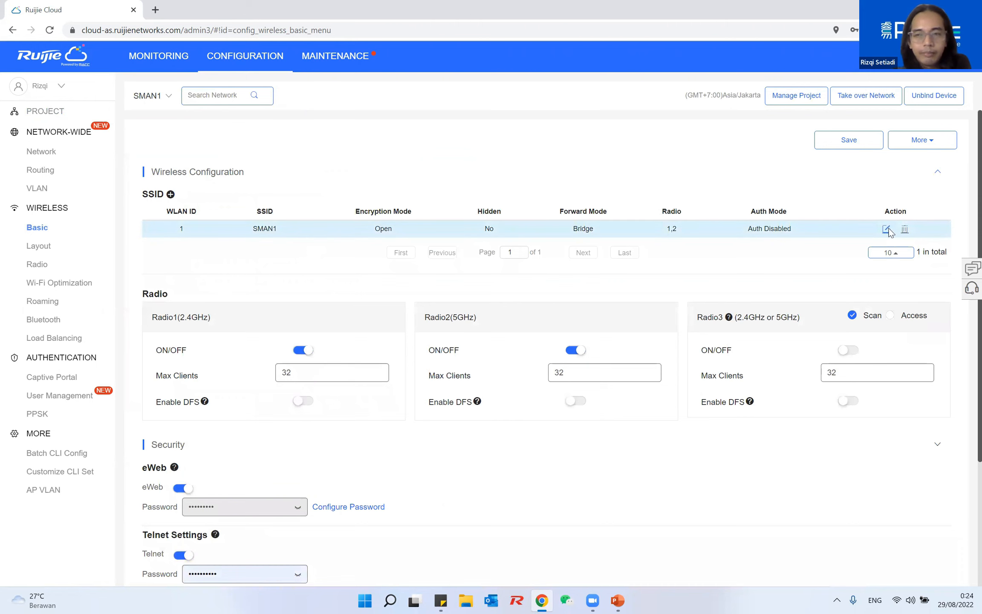
# Add a new SSID with Apartment WiFi enabled and prefix SMAN1_, then save
pyautogui.click(170, 194)
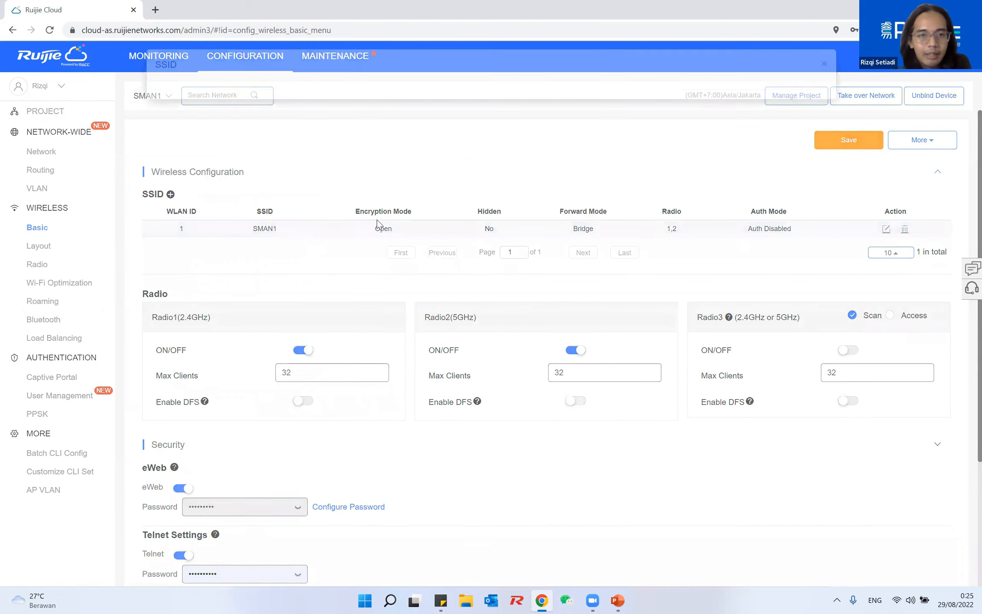
pyautogui.click(791, 109)
pyautogui.click(781, 132)
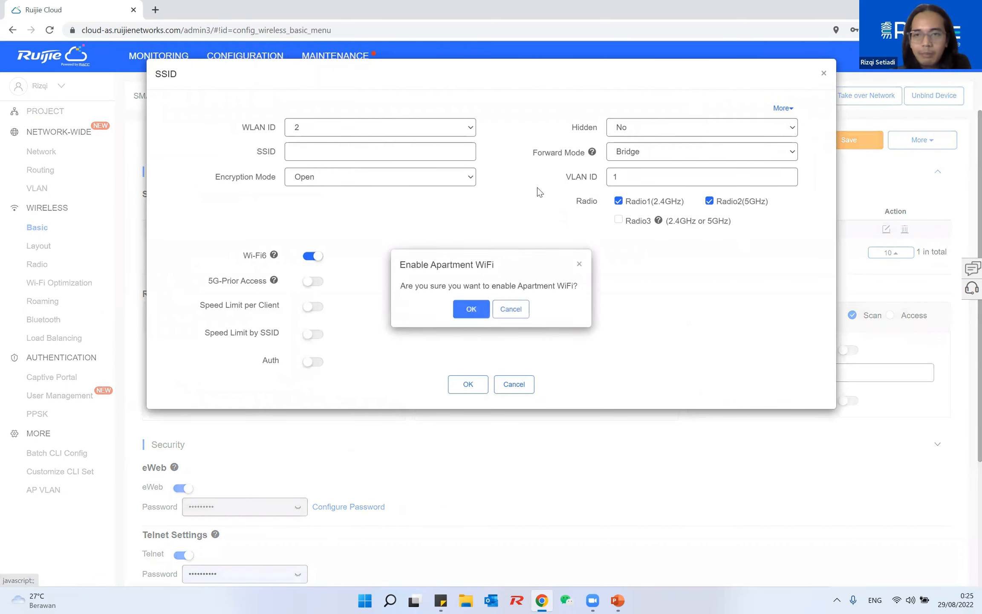
pyautogui.click(472, 326)
pyautogui.click(348, 235)
pyautogui.write('SMAN1')
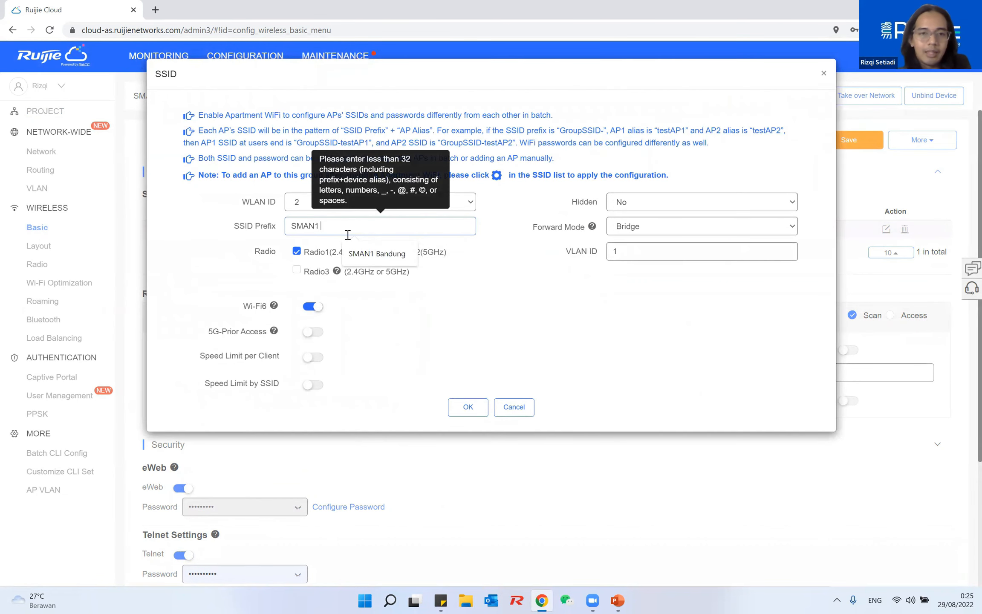
pyautogui.click(468, 406)
pyautogui.click(353, 229)
pyautogui.write('_')
pyautogui.click(467, 406)
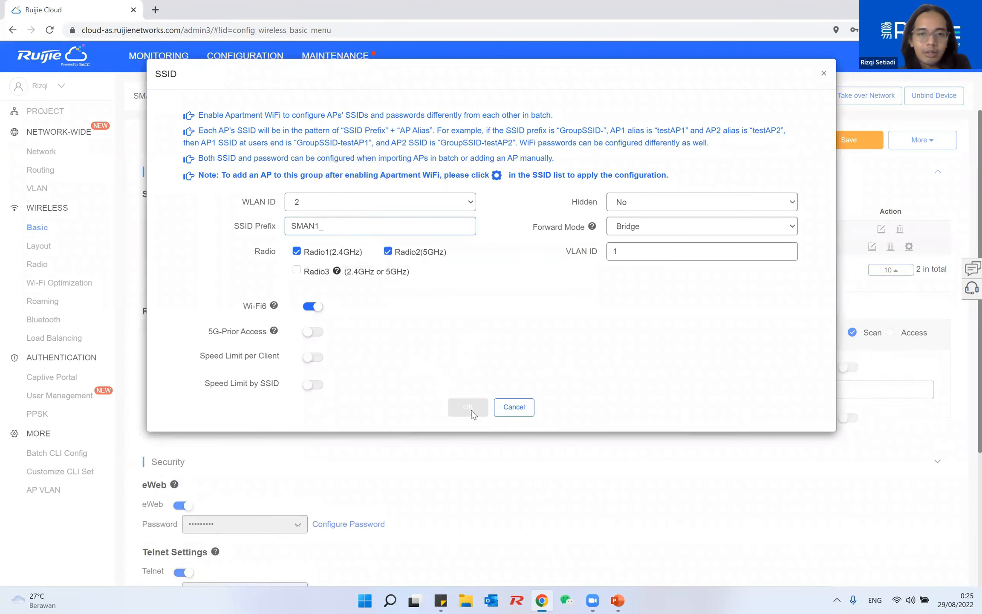
pyautogui.click(848, 139)
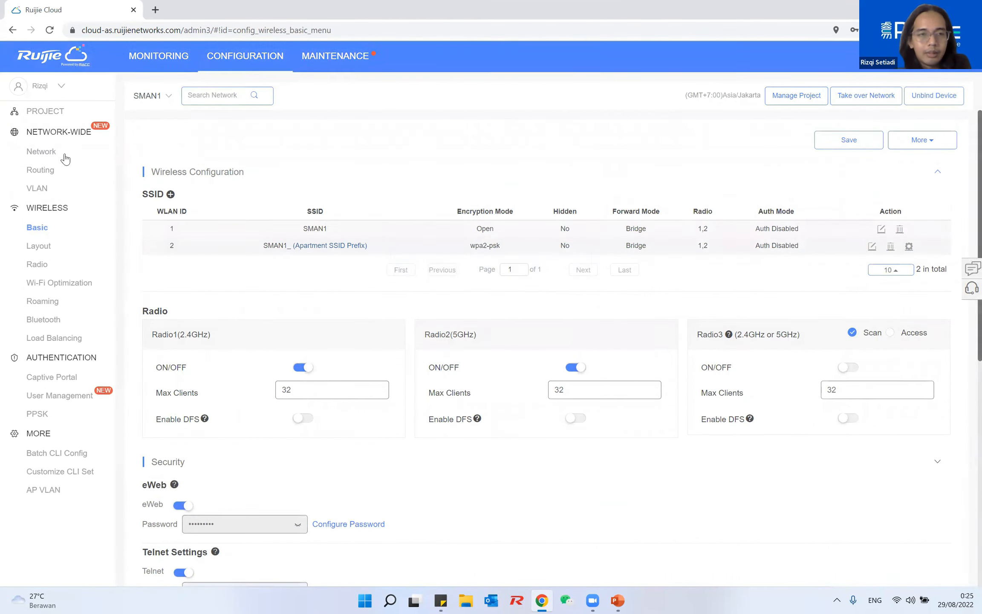
# In the AP_Koridor AP list, rename access point Room_101 to X3
pyautogui.click(159, 56)
pyautogui.click(193, 96)
pyautogui.moveTo(179, 169)
pyautogui.click(300, 169)
pyautogui.click(400, 206)
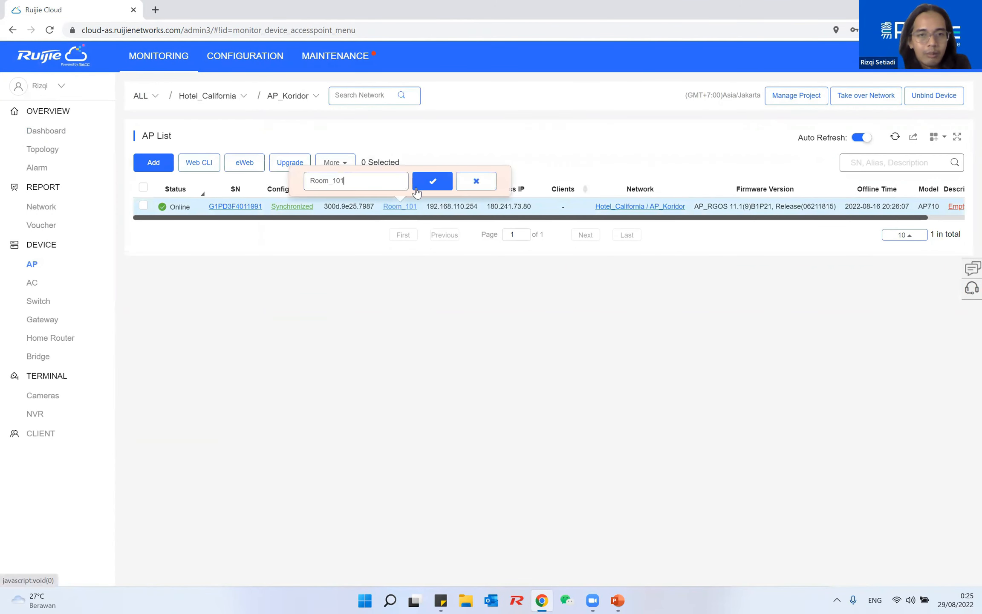
pyautogui.moveTo(359, 181); pyautogui.dragTo(269, 173)
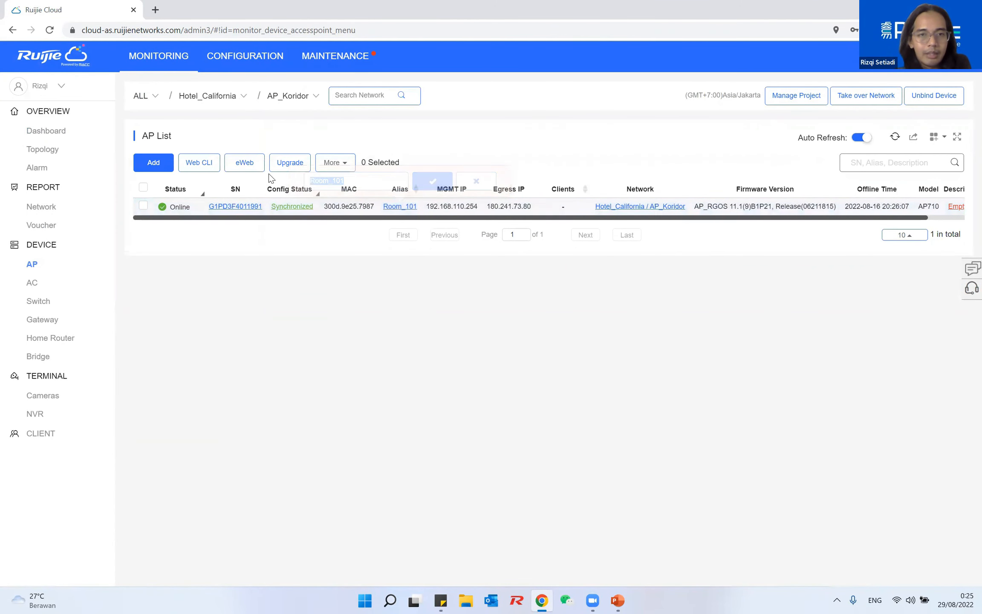
pyautogui.click(409, 207)
pyautogui.press('BackSpace')
pyautogui.press('BackSpace')
pyautogui.press('BackSpace')
pyautogui.press('BackSpace')
pyautogui.press('BackSpace')
pyautogui.press('BackSpace')
pyautogui.press('BackSpace')
pyautogui.press('BackSpace')
pyautogui.write('X3')
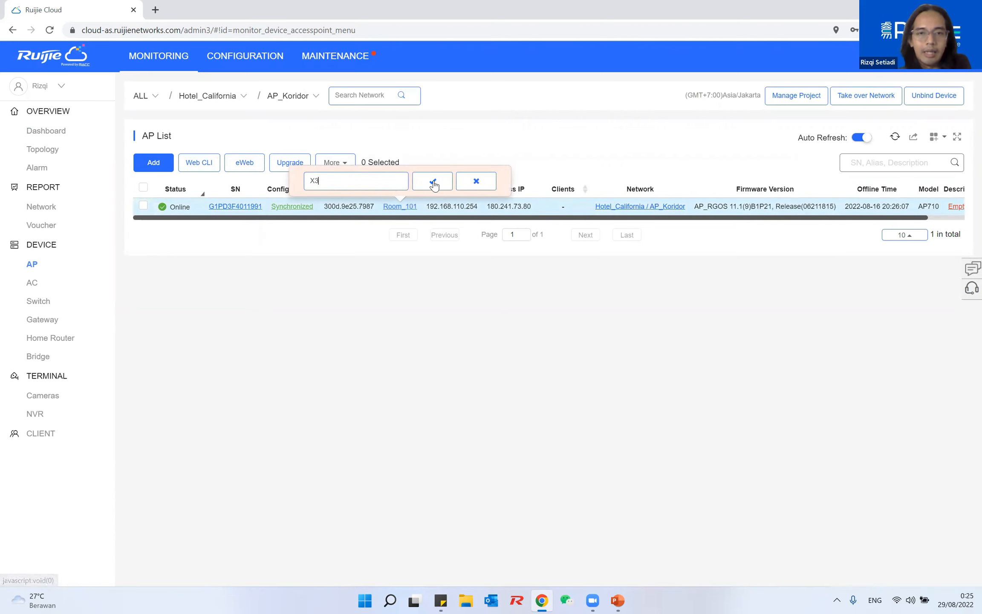
pyautogui.click(433, 182)
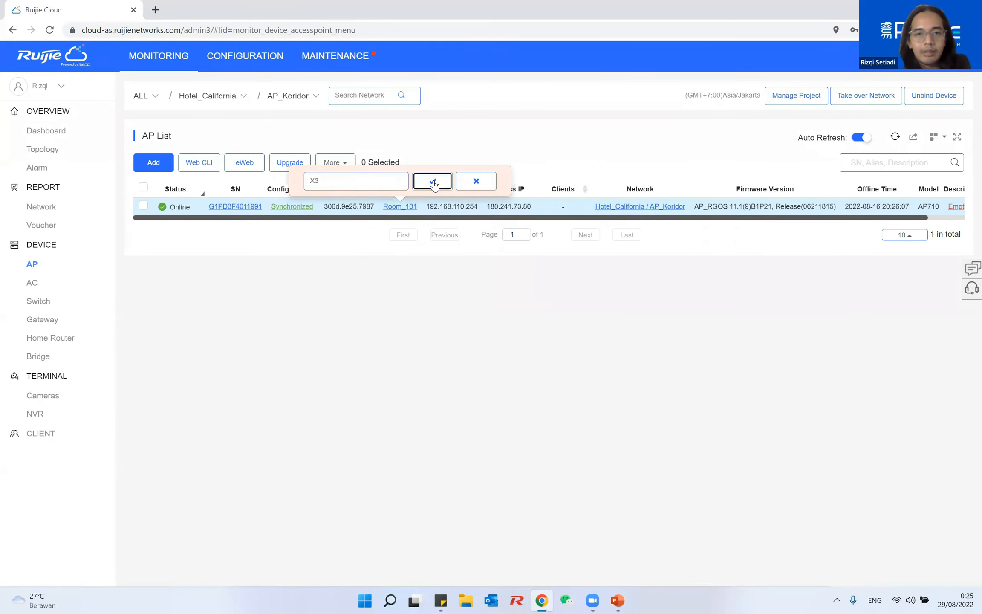
# Move access point X3 into the SMAN1 project and confirm
pyautogui.click(143, 206)
pyautogui.click(340, 166)
pyautogui.click(317, 182)
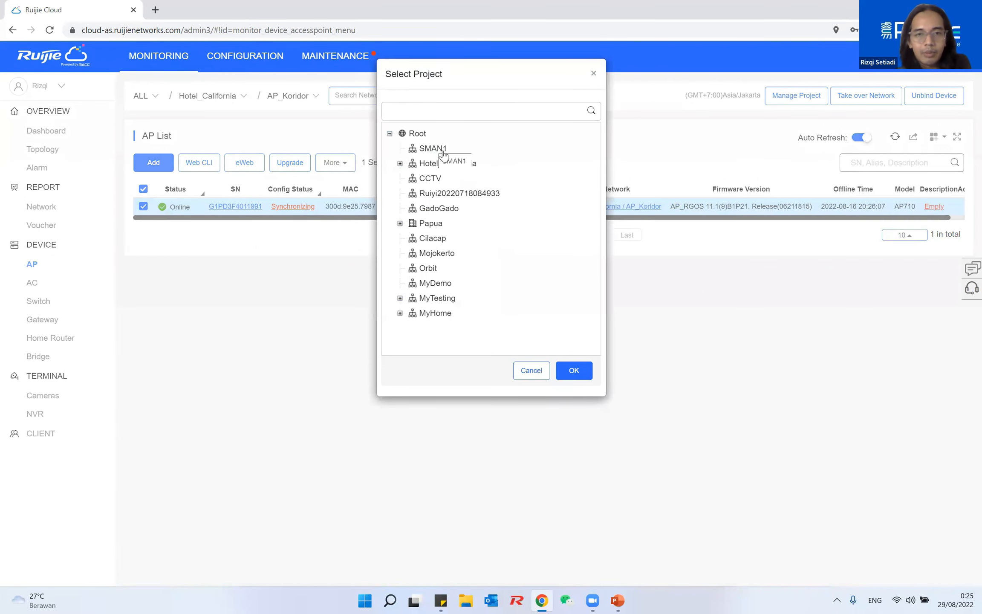
pyautogui.click(434, 149)
pyautogui.click(571, 372)
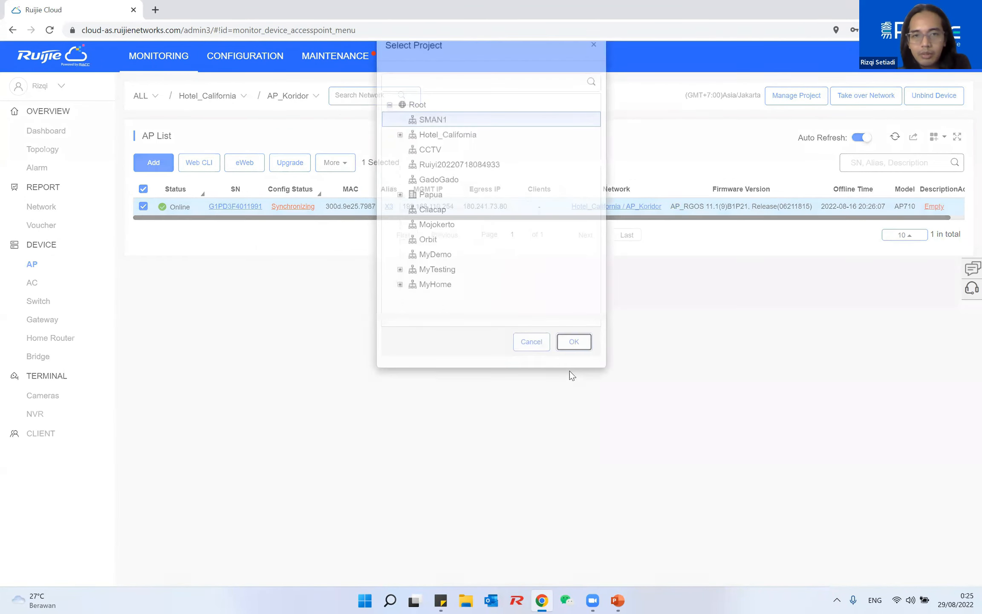
pyautogui.click(469, 326)
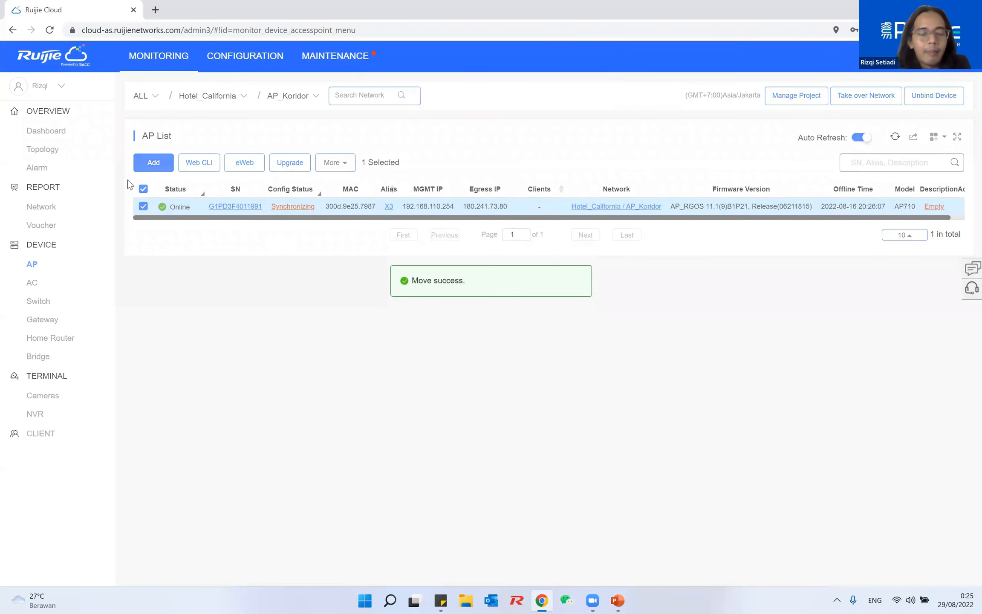
pyautogui.click(53, 133)
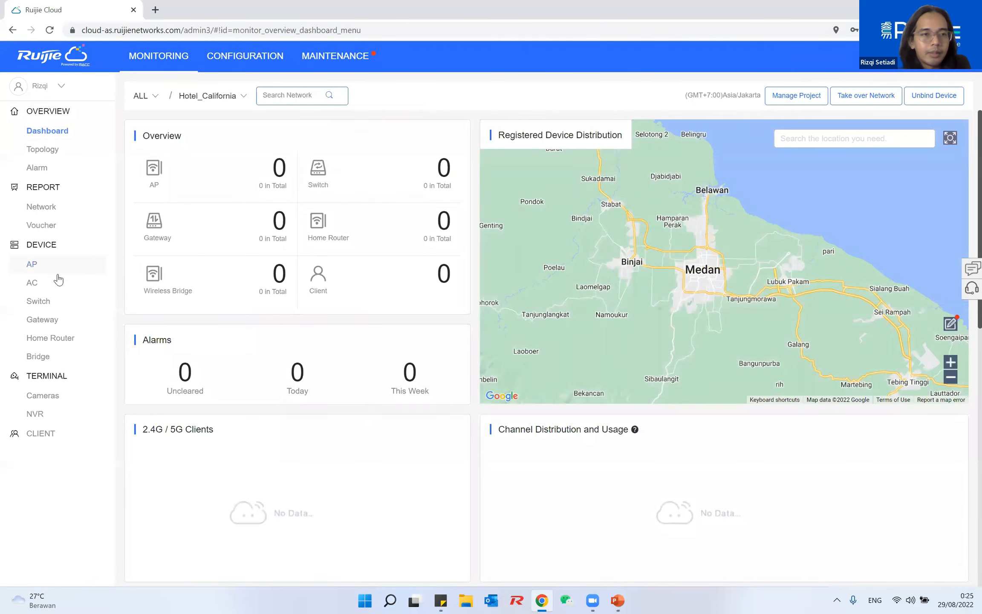
# Refresh SMAN1's AP list until X3 reads Synchronized, then check nearby Wi-Fi for SMAN1_X3
pyautogui.click(55, 273)
pyautogui.click(895, 139)
pyautogui.click(891, 141)
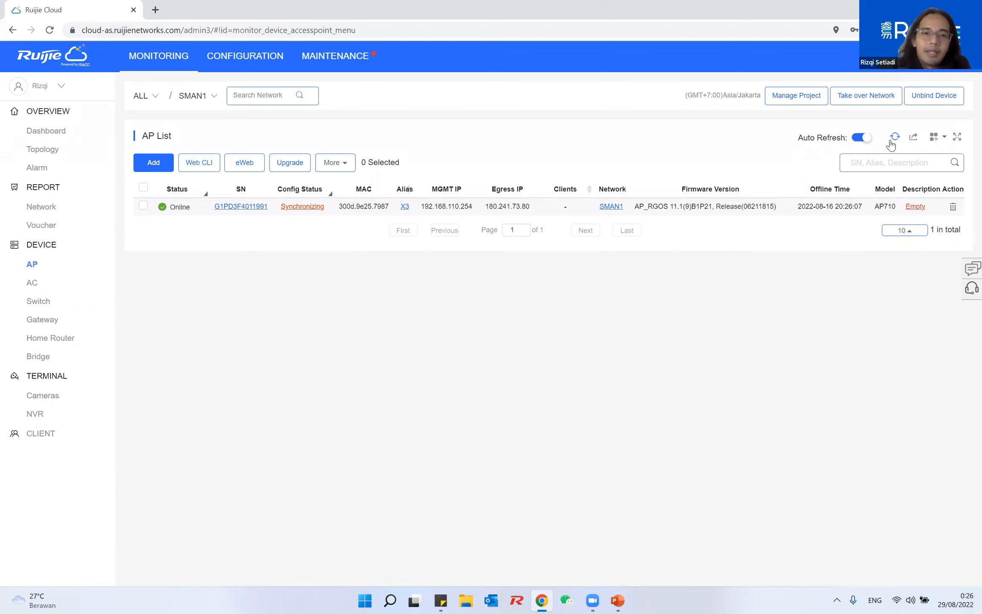
pyautogui.click(890, 143)
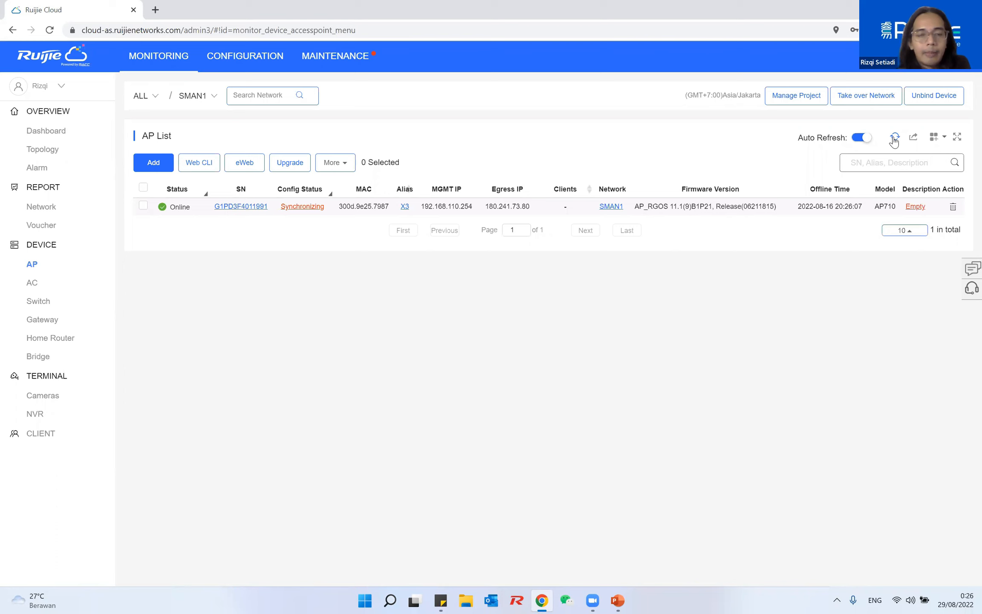
pyautogui.click(894, 138)
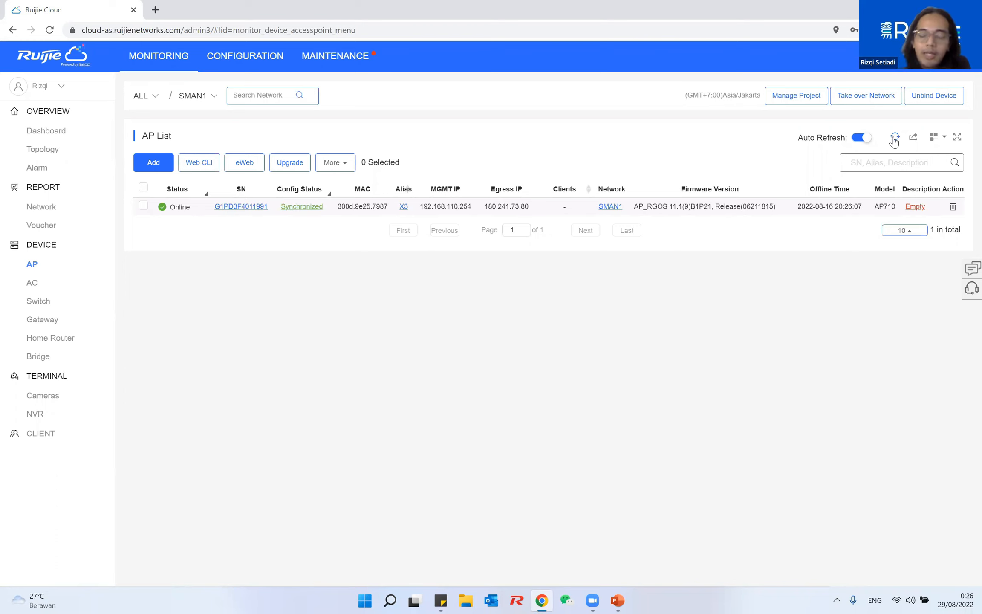
pyautogui.click(909, 600)
pyautogui.click(823, 383)
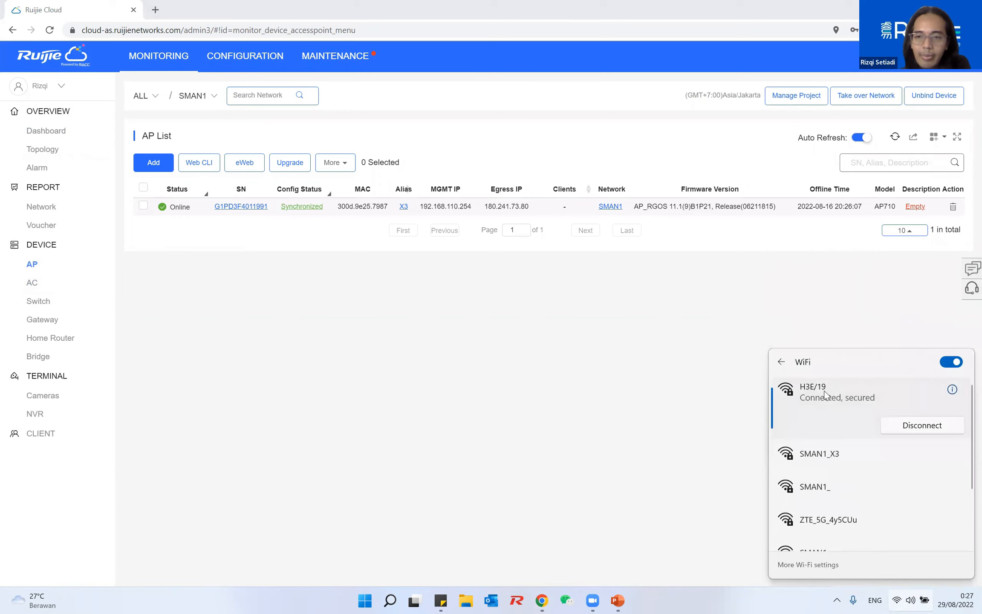
# Manually deliver X3's full configuration from its Config Status details, then close the dialog
pyautogui.scroll(-1, 841, 442)
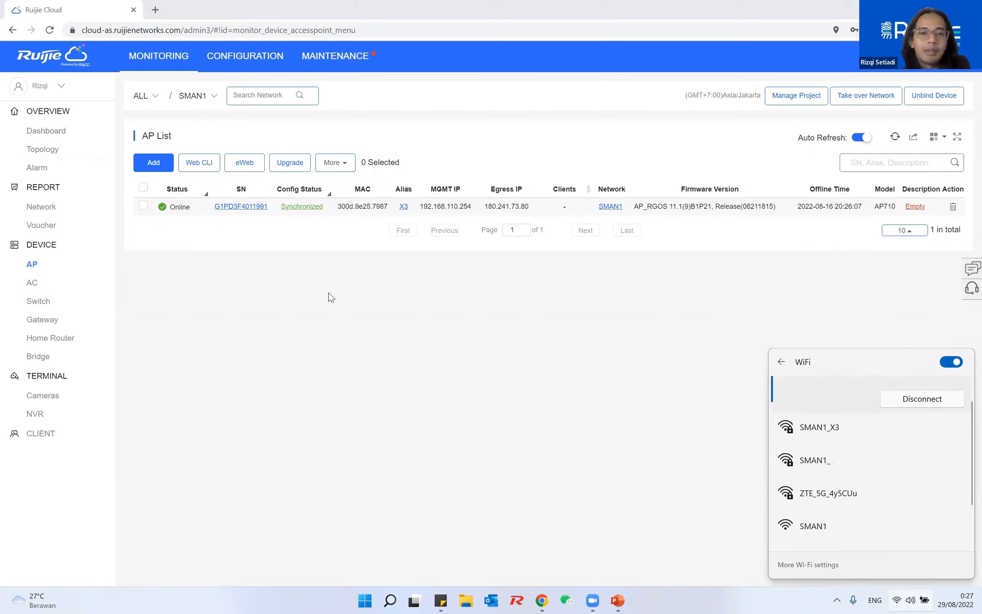
pyautogui.click(299, 207)
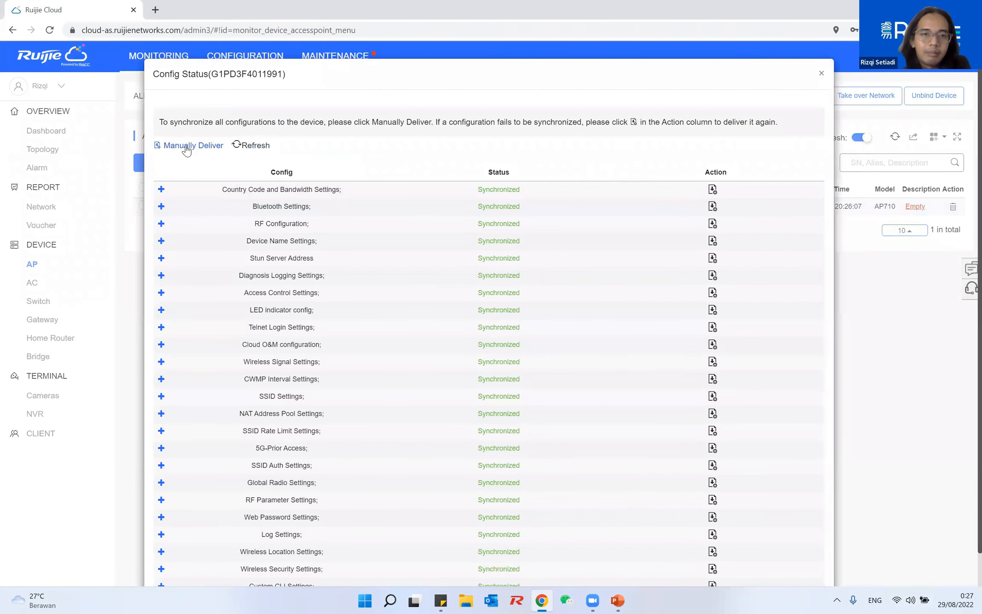
pyautogui.click(190, 145)
pyautogui.click(470, 339)
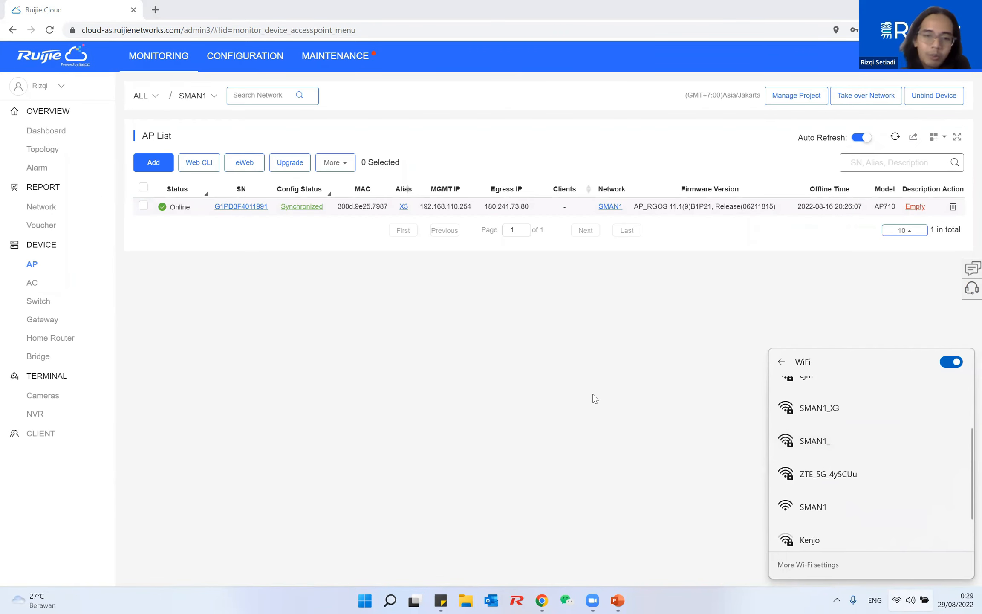
pyautogui.click(593, 394)
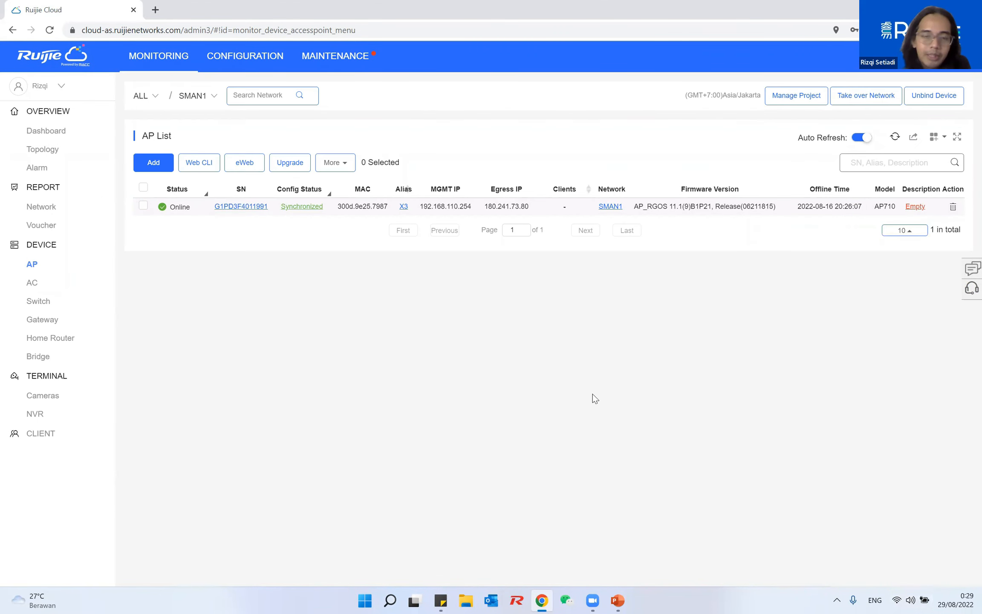